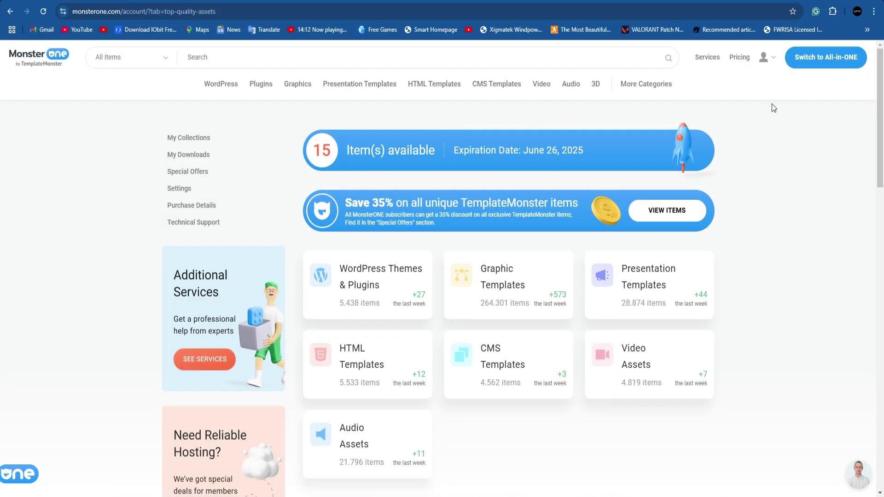
- Scroll down the Logo Intro video results to the Attractive Scattering intro thumbnail
scroll(774, 107, "down", 6)
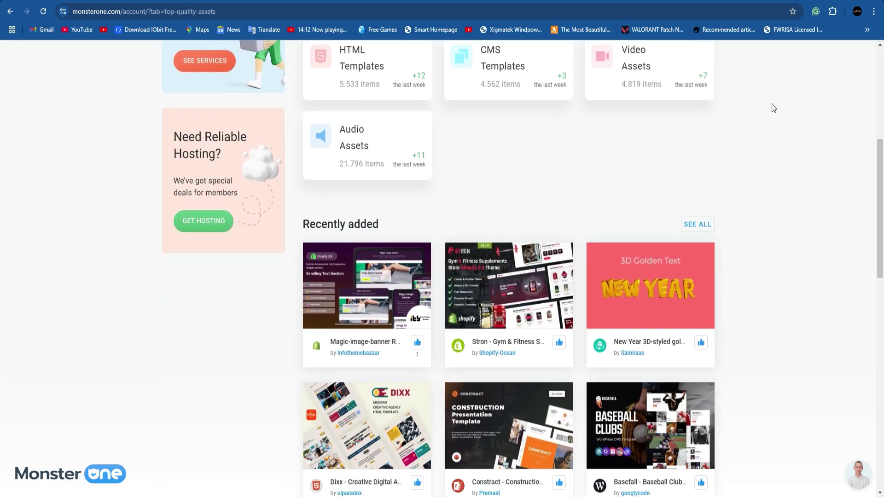
scroll(771, 106, "up", 4)
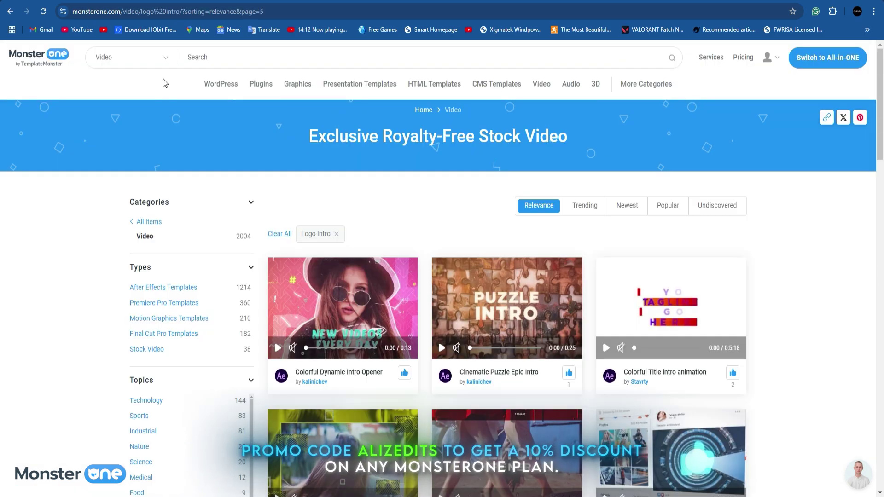
scroll(438, 197, "down", 3)
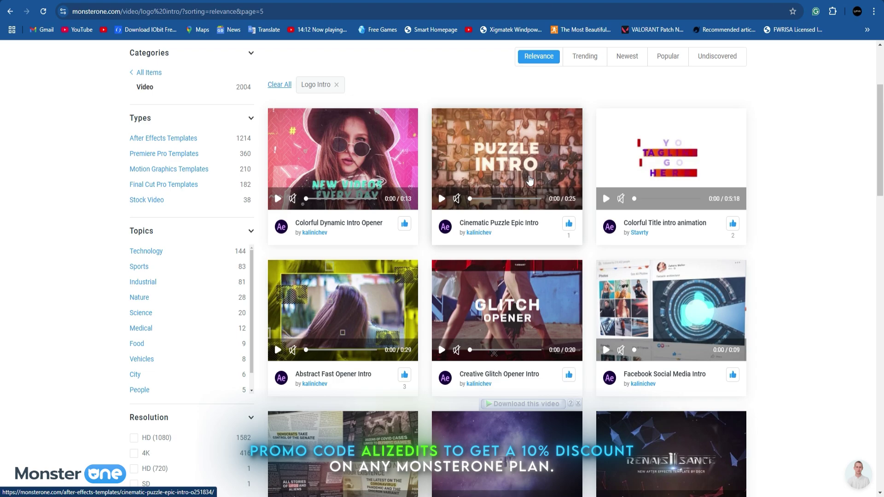
scroll(530, 180, "down", 2)
scroll(457, 241, "down", 1)
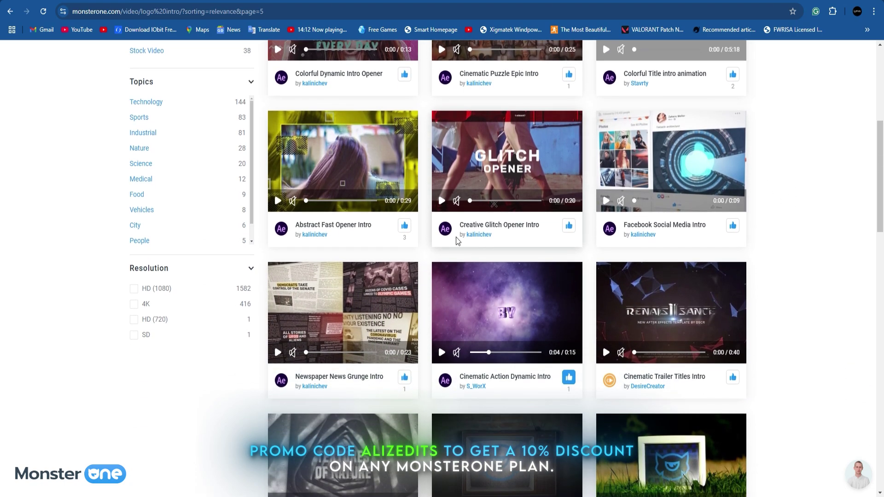
scroll(458, 240, "down", 6)
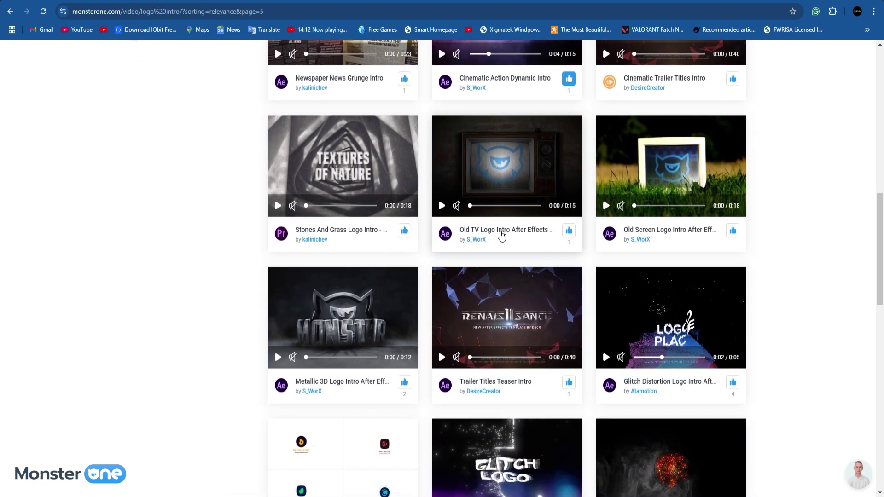
scroll(775, 218, "down", 4)
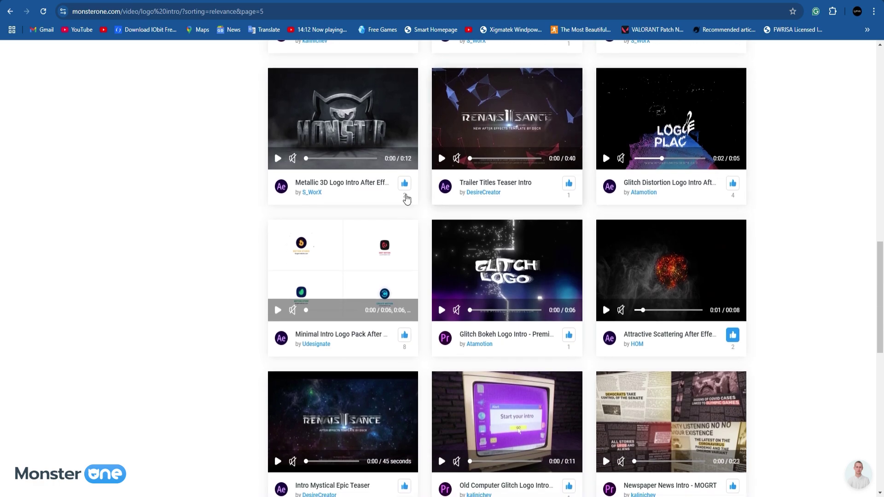
scroll(406, 199, "down", 1)
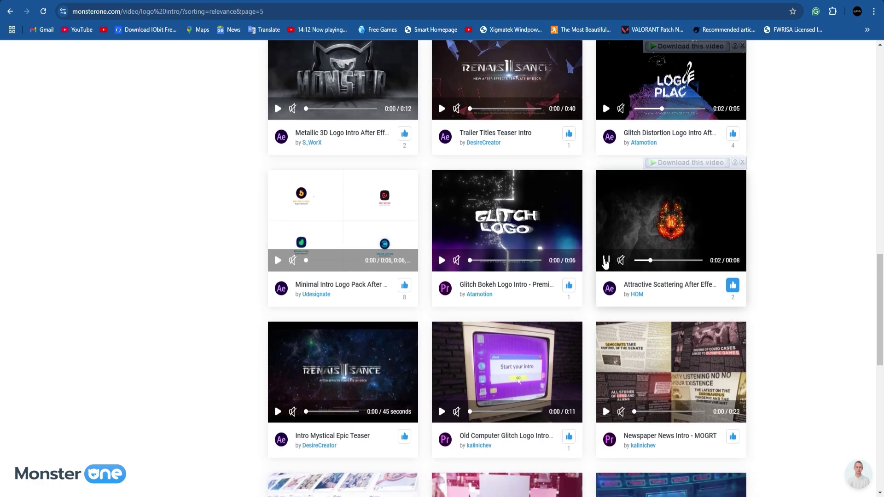
- Open the Attractive Scattering template, replay its preview with sound, and start the download
left_click(644, 286)
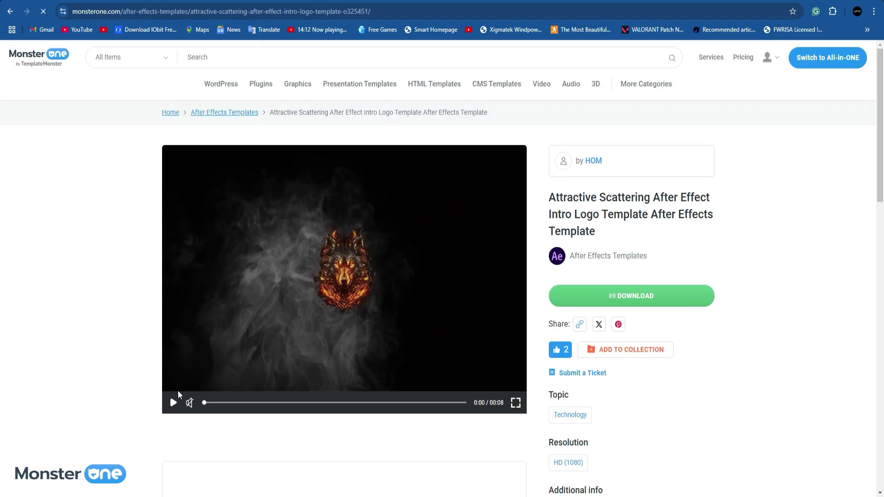
left_click(173, 404)
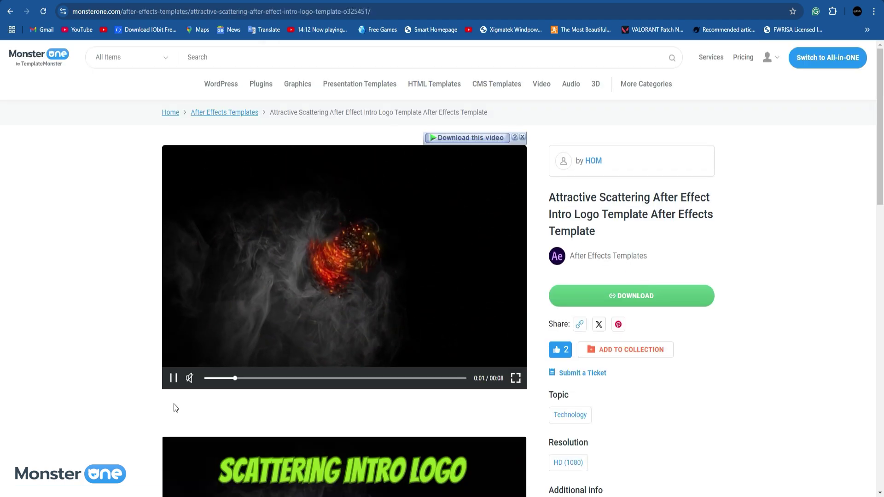
left_click(190, 378)
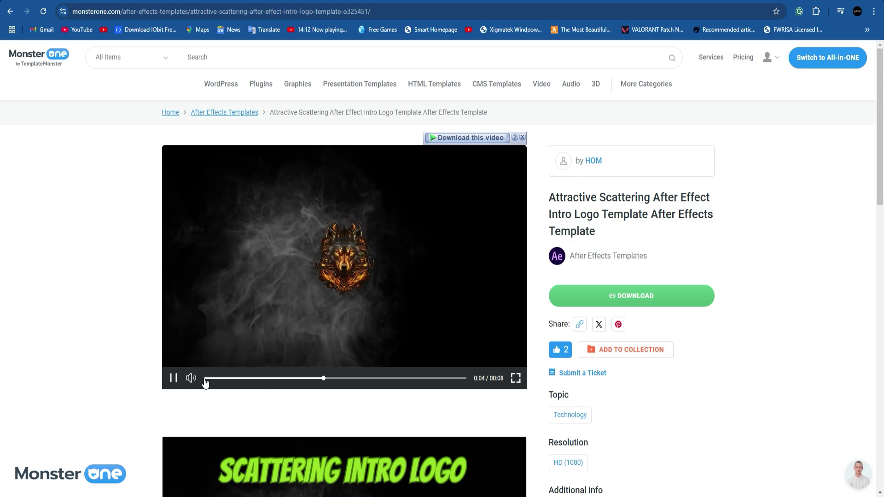
left_click(207, 378)
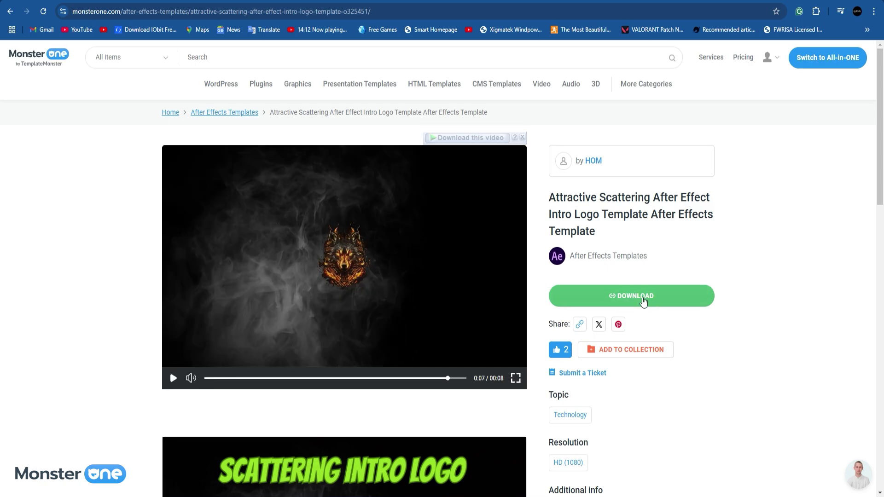
left_click(644, 302)
- Download the 13.77 MB template zip with IDM, move it to the desktop, and extract it
left_click(445, 328)
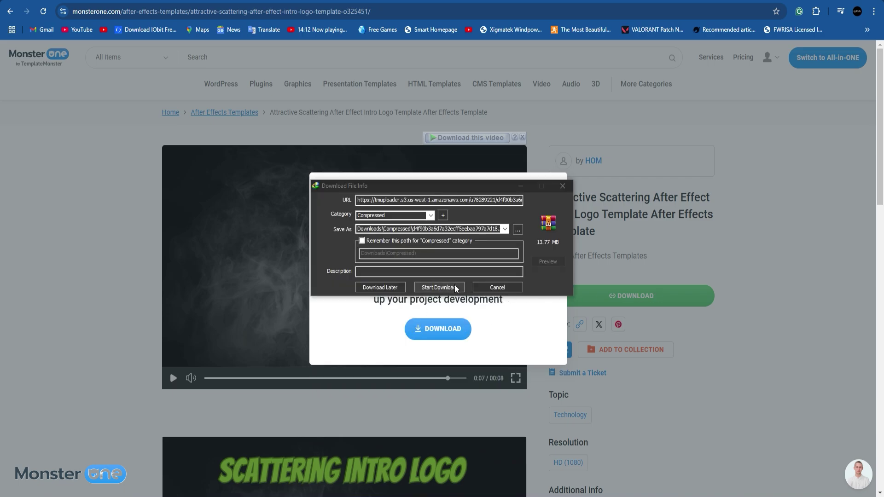
left_click(438, 287)
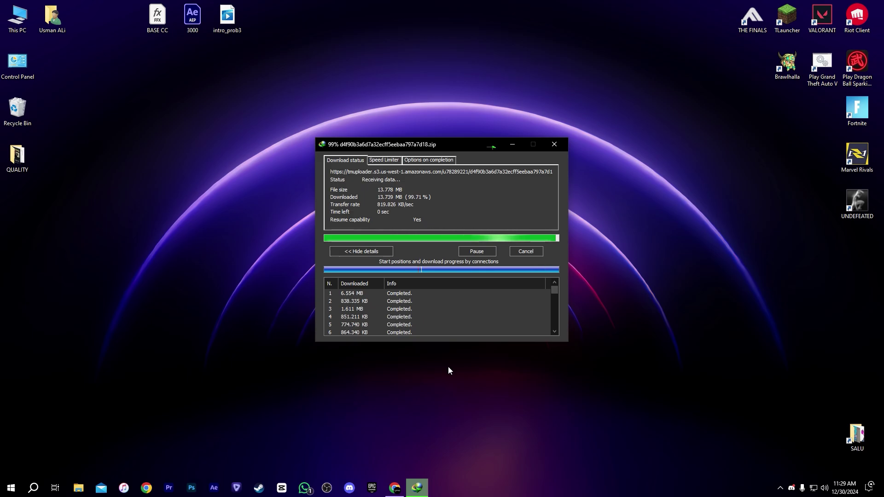
left_click(467, 271)
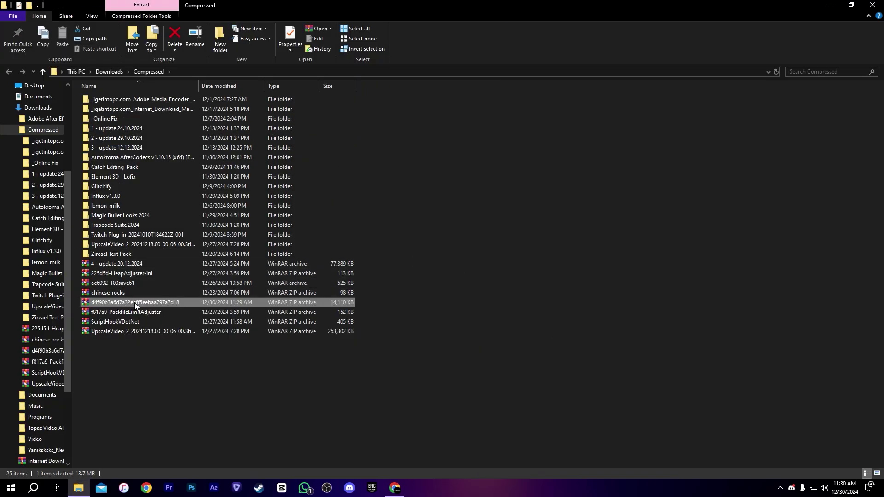
left_click_drag(102, 305, 56, 276)
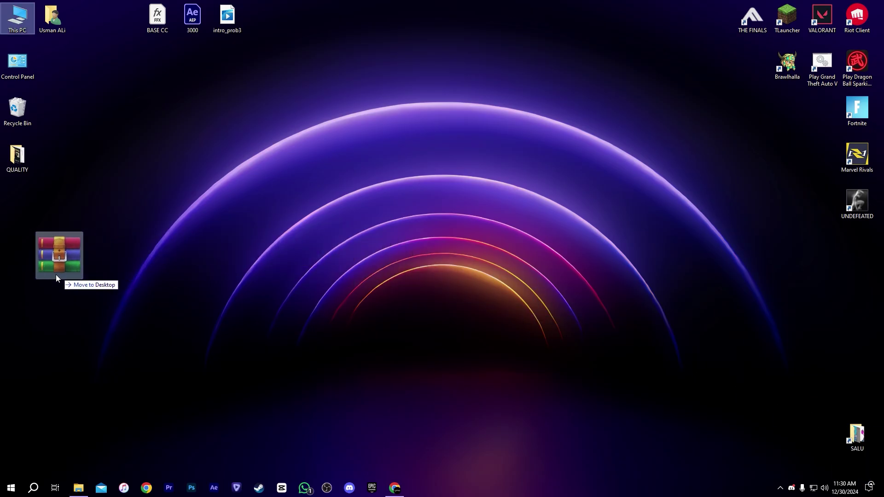
right_click(15, 249)
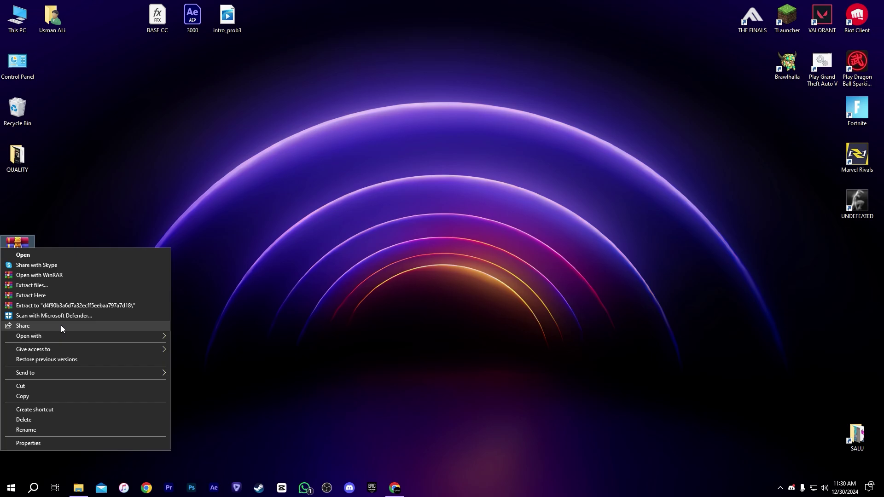
left_click(68, 306)
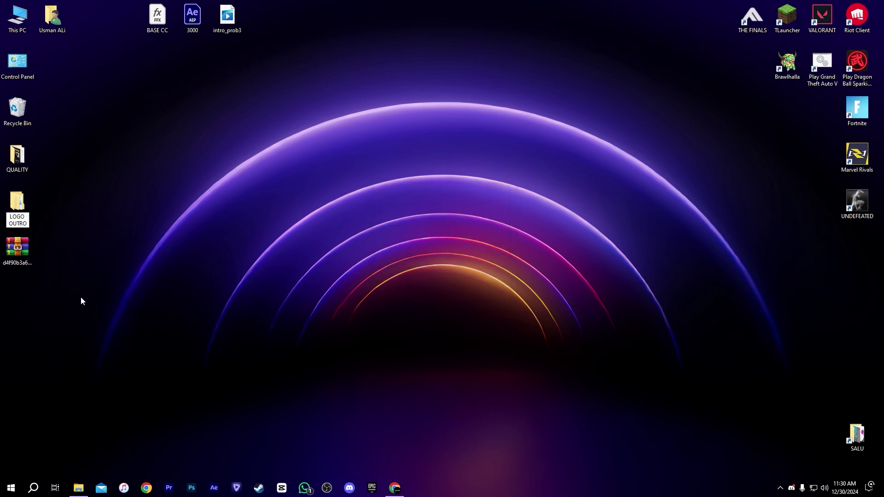
- Open Logo Intro 1.aep from LOGO OUTRO\Main Files and minimize File Explorer
double_click(22, 216)
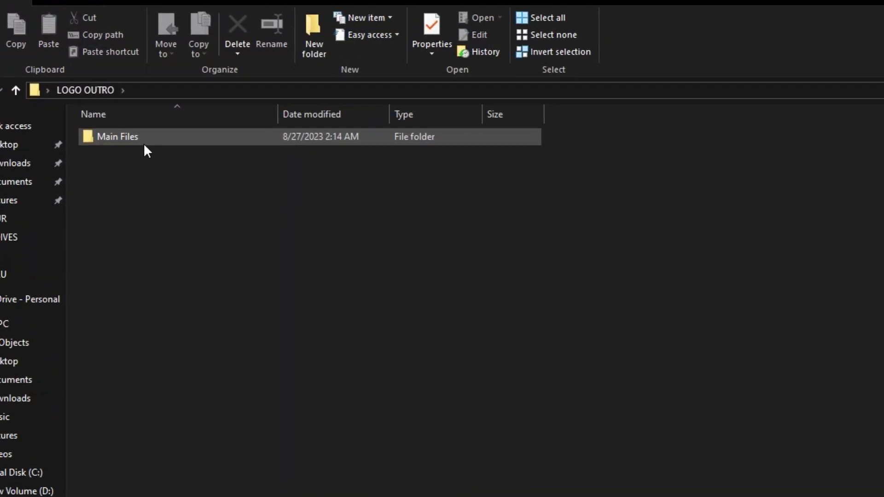
double_click(146, 150)
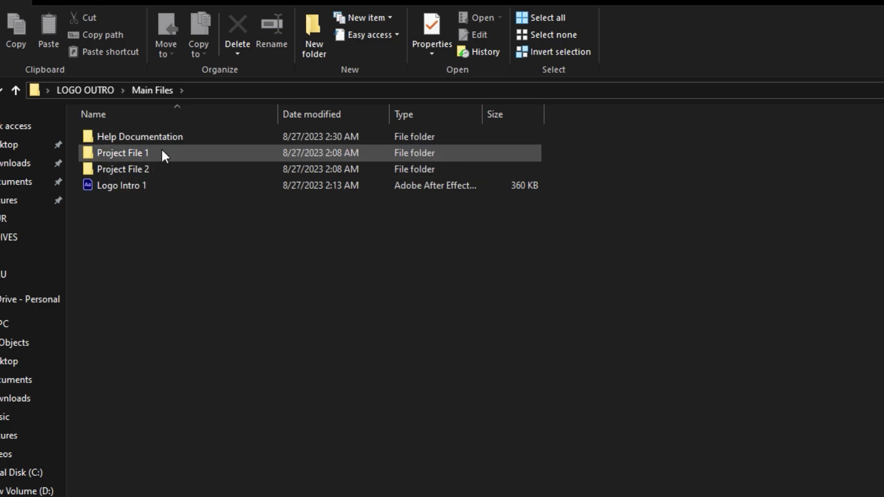
double_click(142, 191)
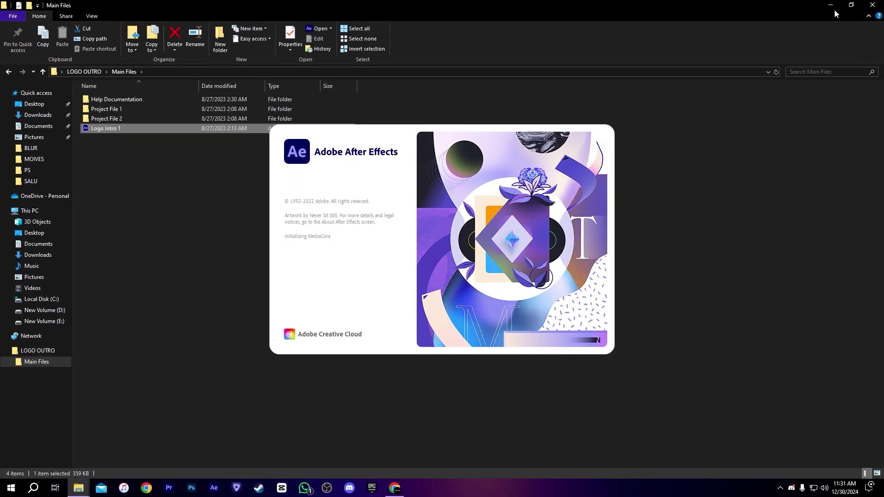
left_click(832, 6)
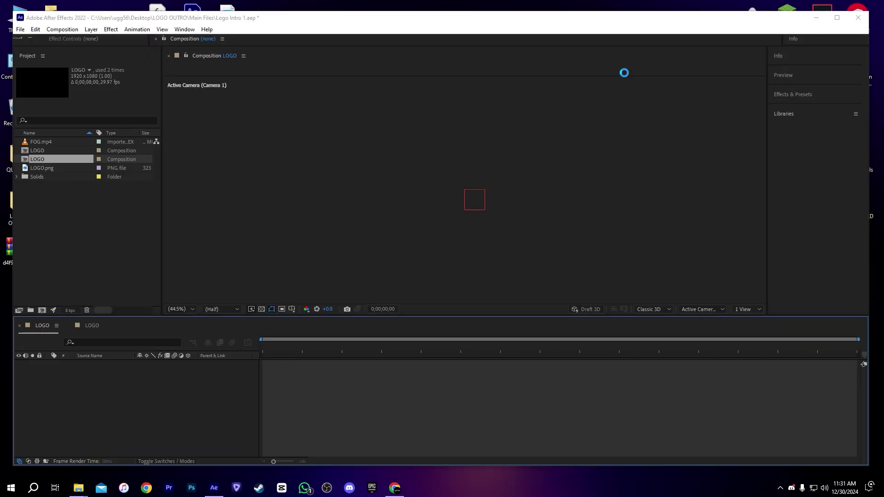
- Maximize After Effects and set Fast Previews to Off (Final Quality)
left_click(837, 17)
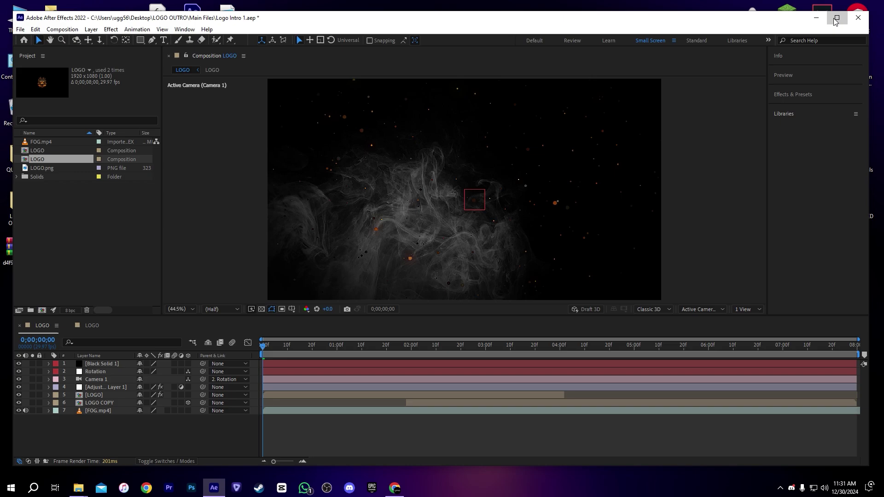
left_click_drag(266, 349, 333, 349)
left_click(239, 312)
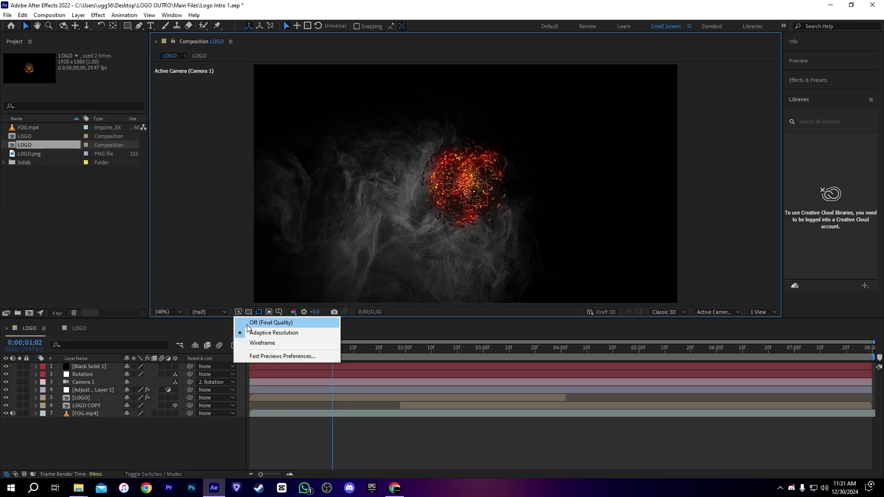
left_click(270, 323)
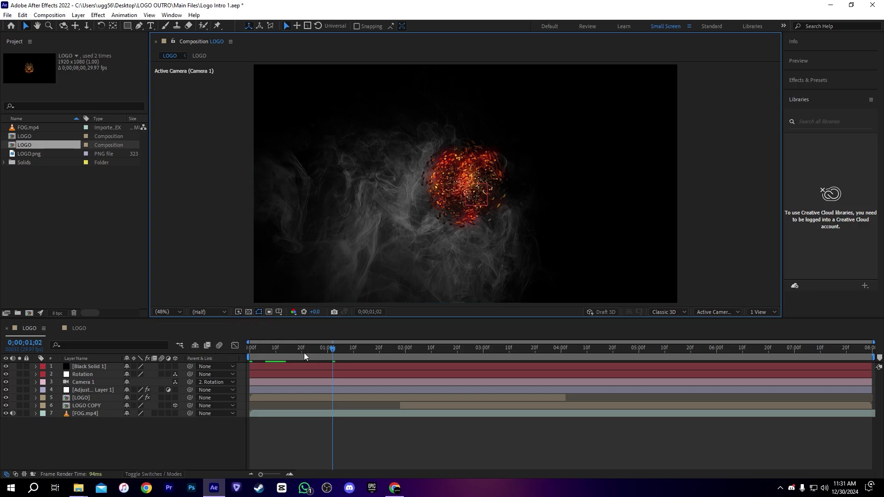
- Scrub through the fiery wolf logo animation and select the LOGO COPY layer
left_click_drag(303, 353, 269, 352)
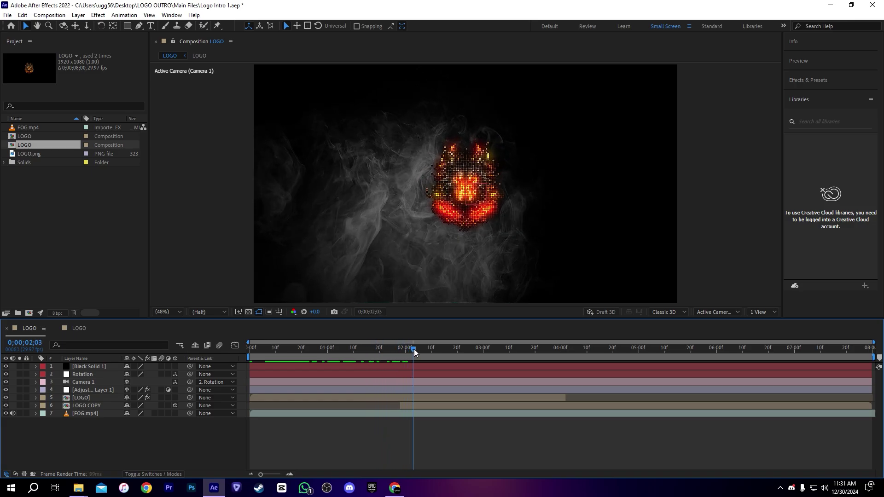
left_click_drag(453, 348, 511, 349)
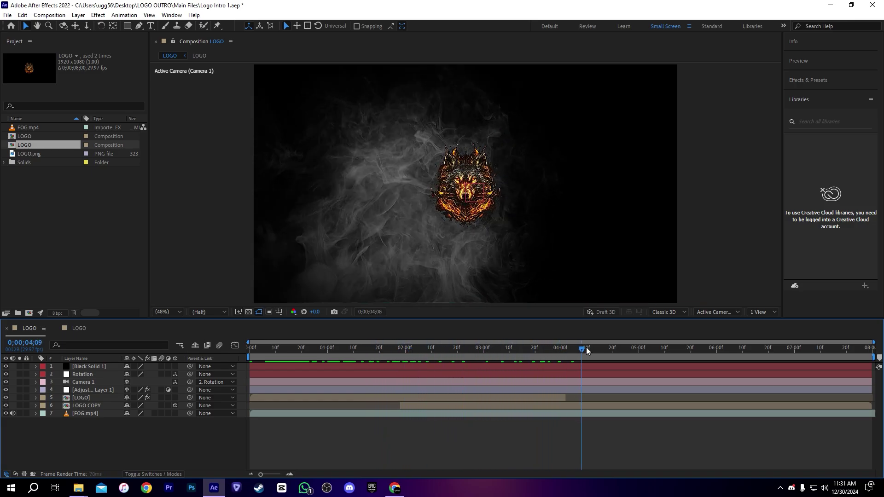
left_click_drag(626, 344, 232, 324)
left_click(96, 405)
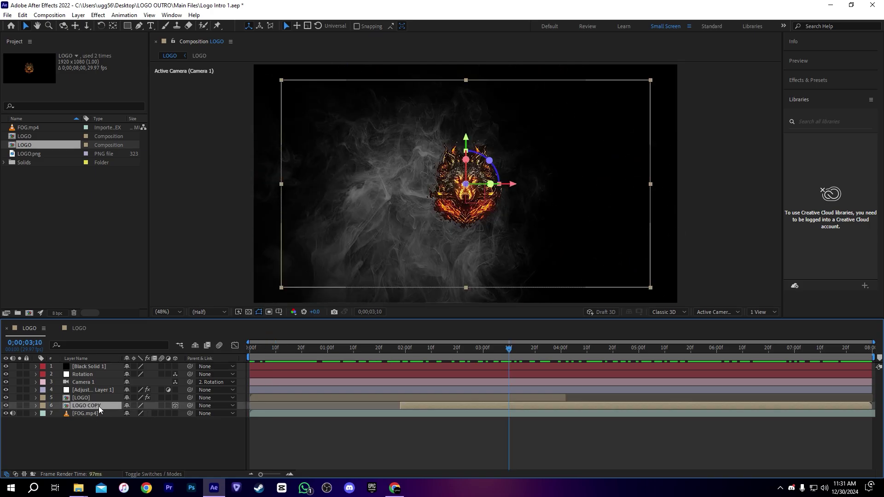
- Inside the LOGO COPY precomp, import AE LOGO.png from the AE LOGO A folder as a layer
double_click(98, 406)
left_click(273, 367)
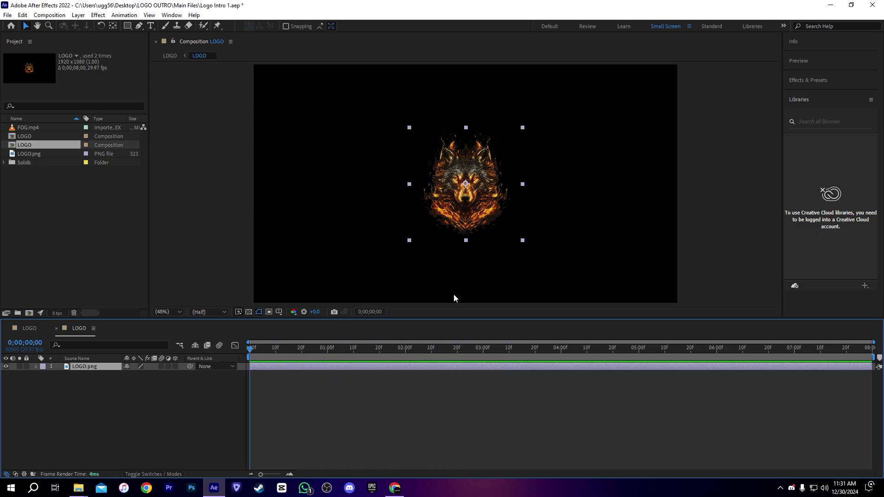
double_click(106, 223)
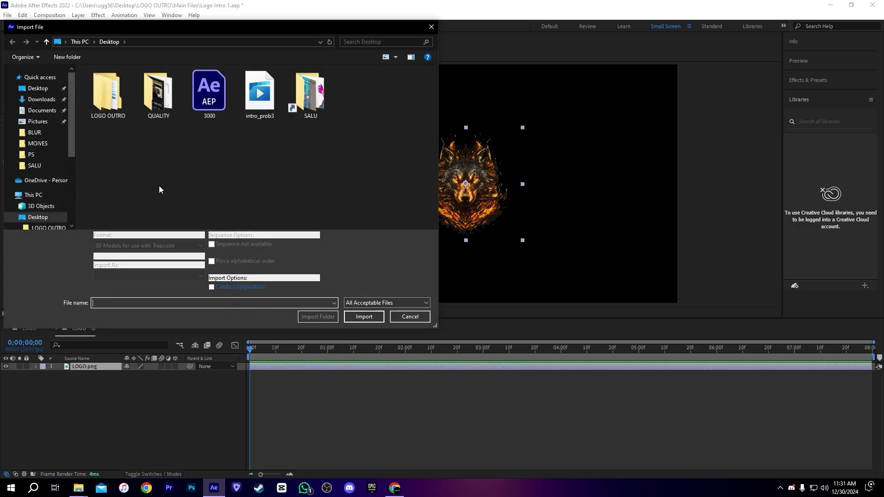
double_click(131, 95)
double_click(128, 160)
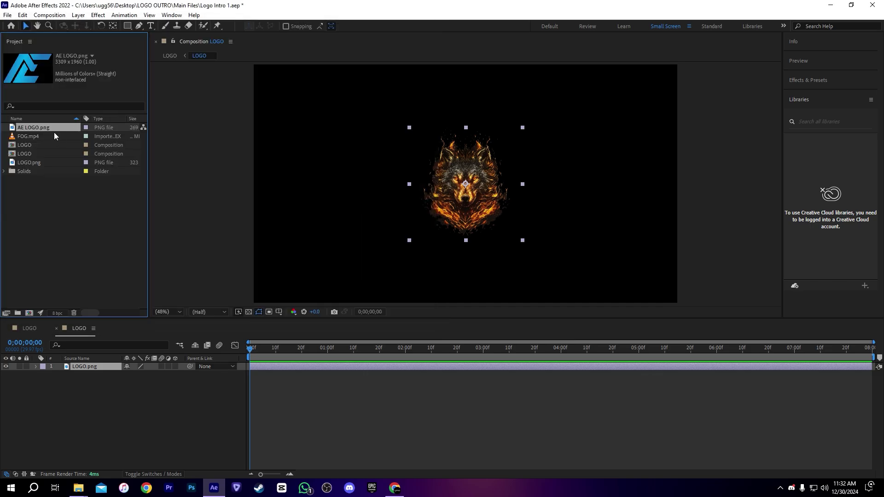
left_click_drag(54, 129, 40, 367)
- Scale the AE logo to fit, hide the wolf LOGO.png layer, and close the inner comp
scroll(404, 234, "down", 2)
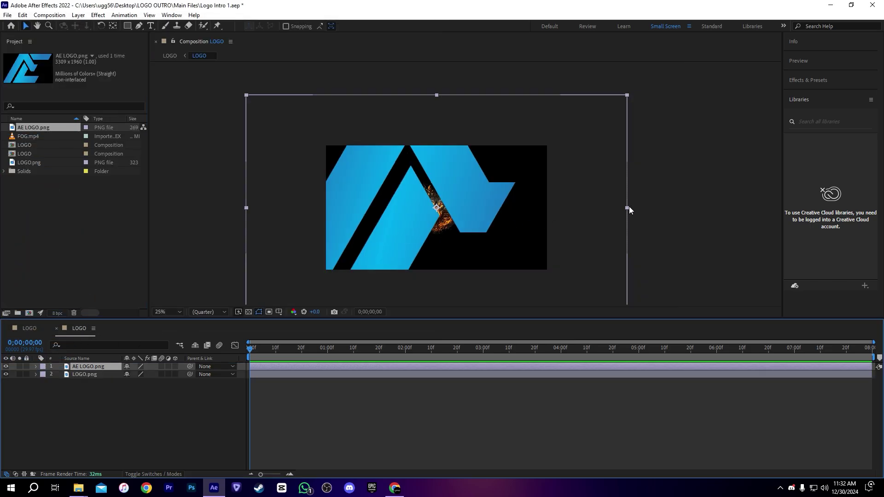
left_click_drag(629, 207, 465, 202)
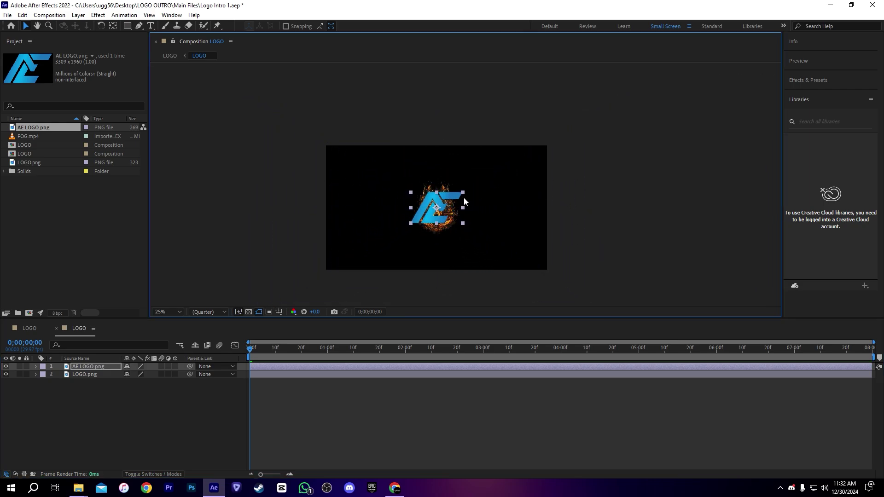
scroll(428, 217, "up", 2)
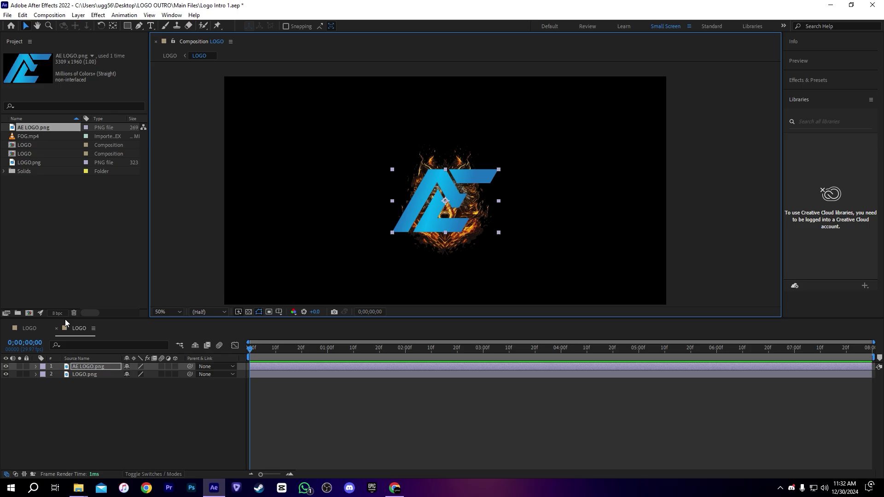
left_click(5, 374)
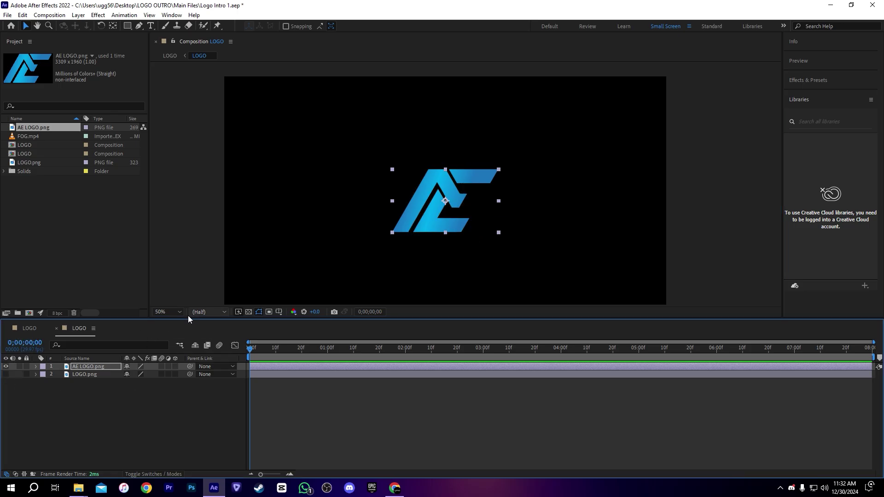
left_click(33, 327)
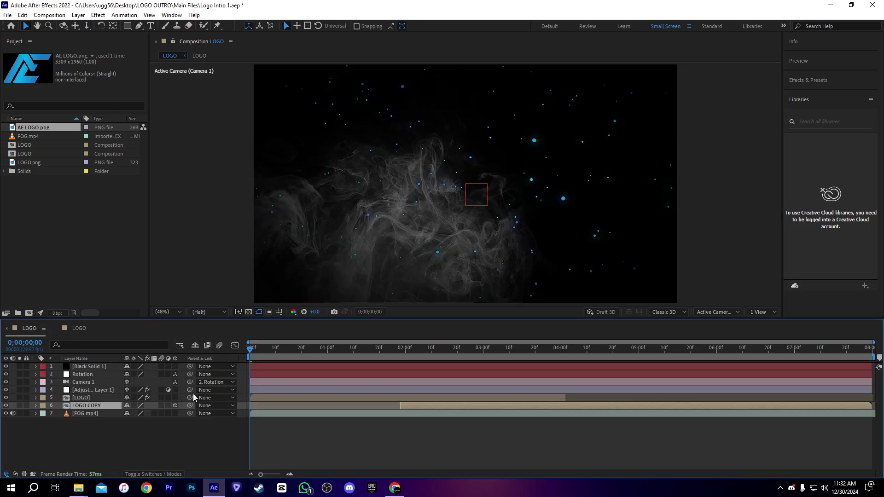
double_click(89, 398)
left_click_drag(251, 352, 316, 357)
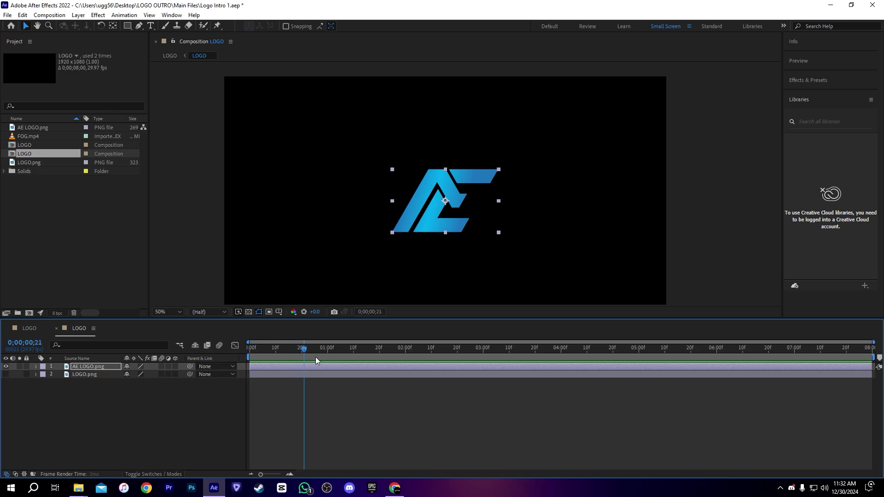
key("ctrl+w")
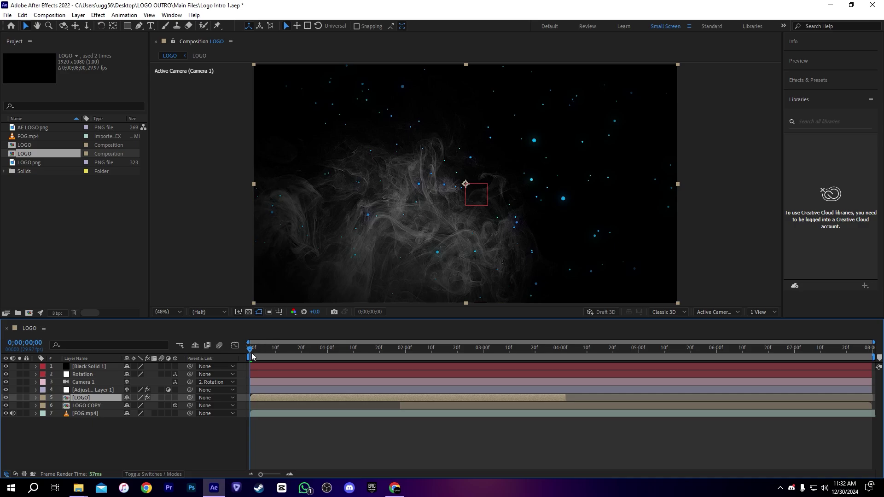
- Scrub the main LOGO comp to preview the blue logo, then select the LOGO COPY layer
left_click_drag(252, 356, 587, 325)
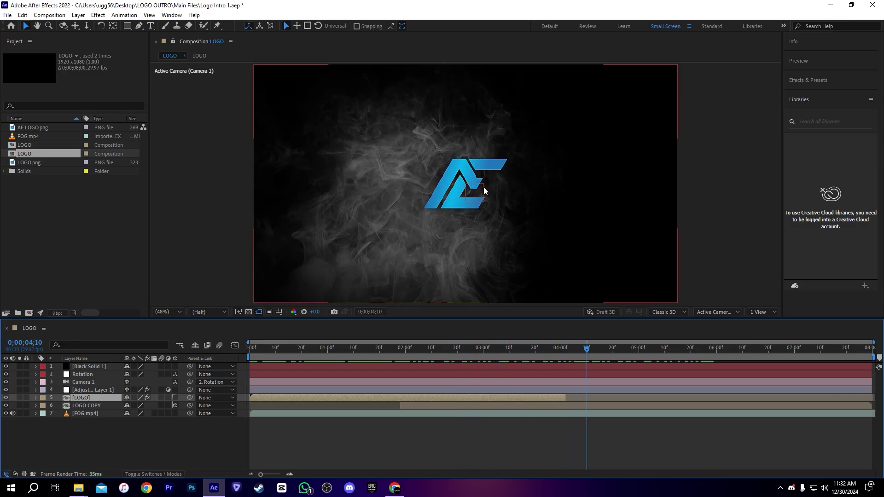
left_click(463, 405)
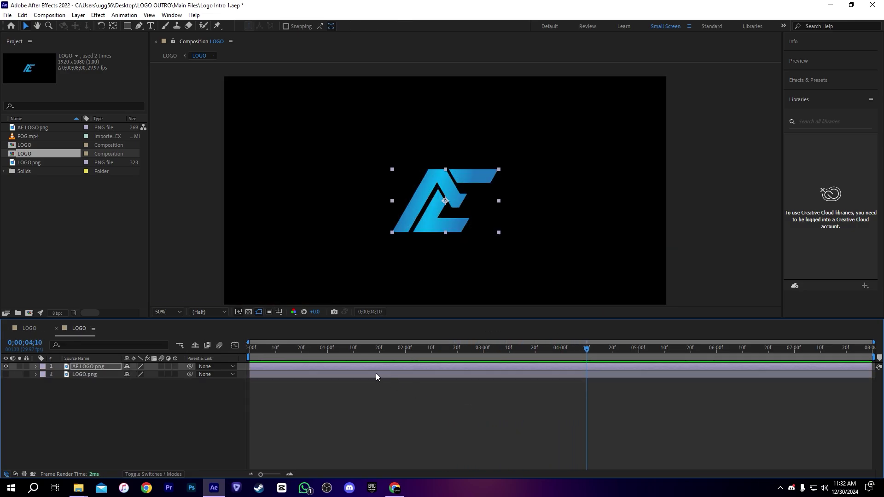
- Pre-compose the AE LOGO.png layer into AE LOGO.png Comp 1
right_click(433, 364)
left_click(488, 306)
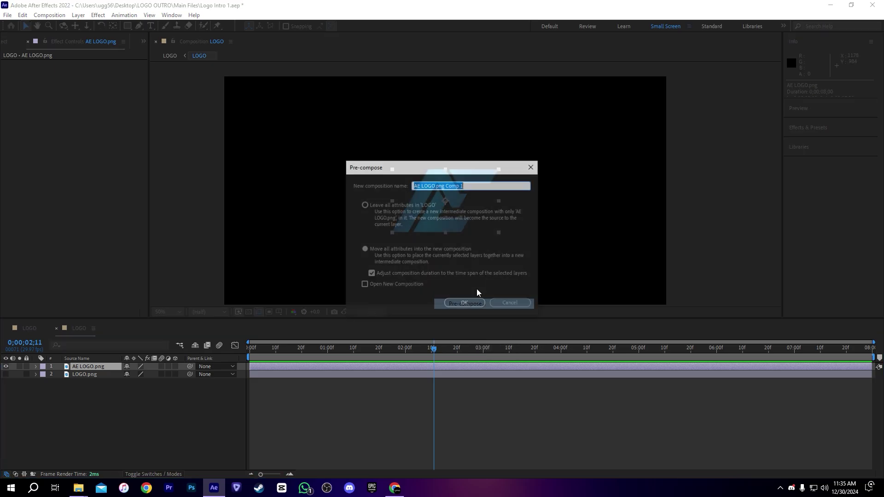
left_click(458, 299)
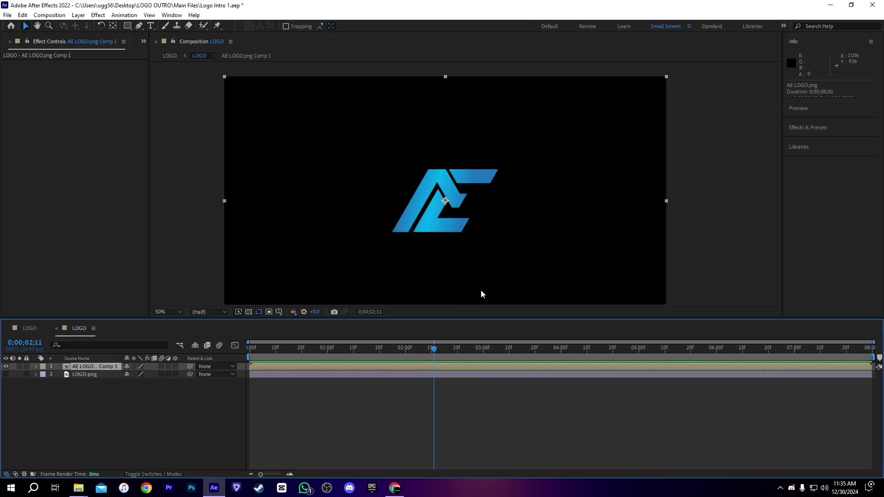
- Auto-trace the logo into mask paths and hide its filled layer
left_click(77, 15)
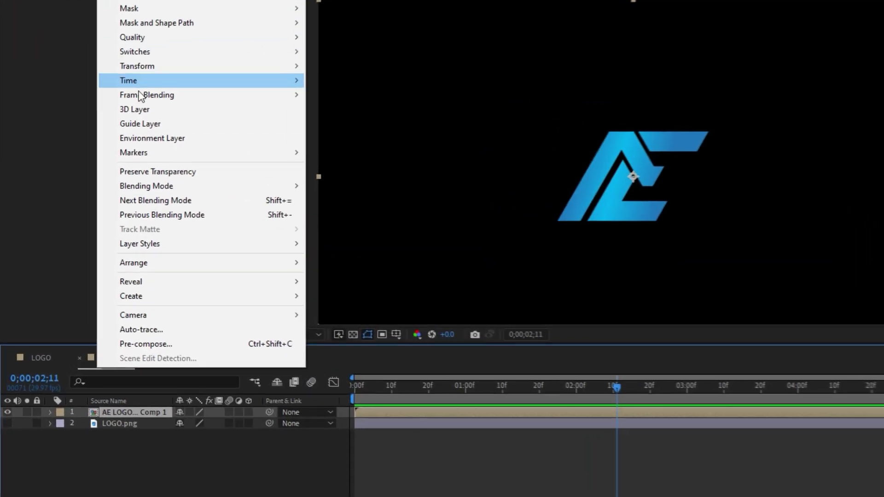
left_click(102, 304)
left_click(696, 344)
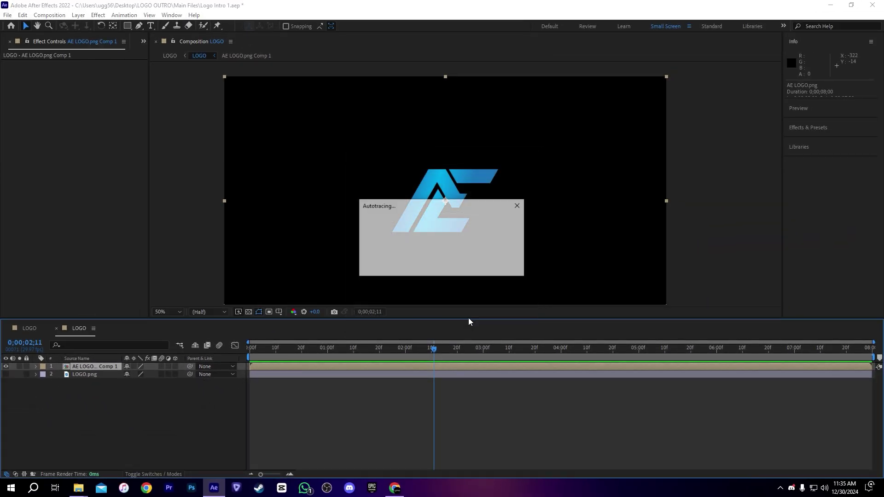
left_click(6, 366)
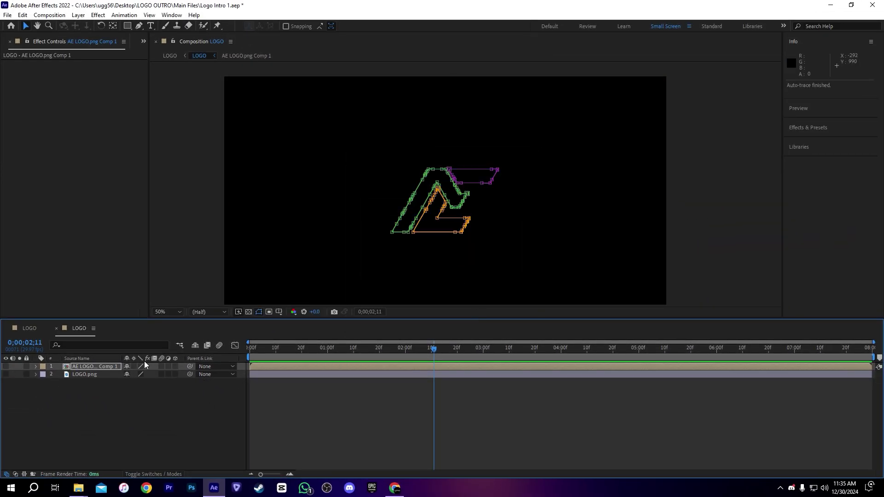
- Create a new black solid and apply the Element effect to it
right_click(239, 411)
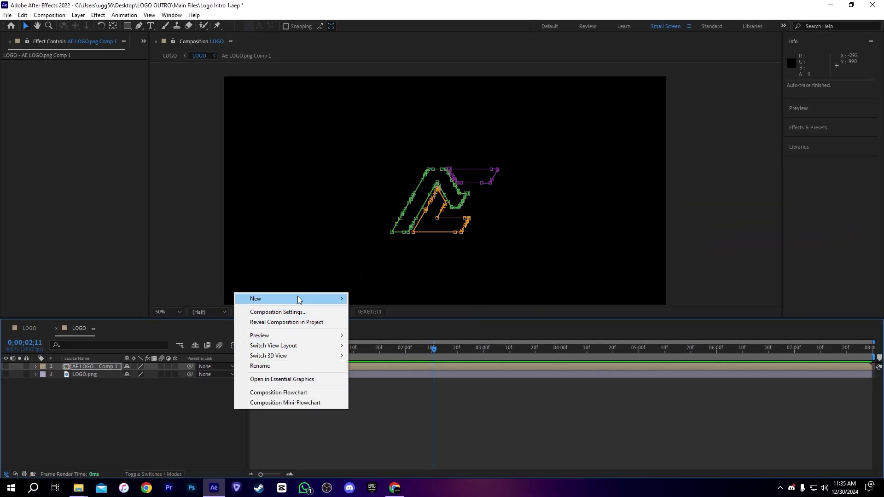
mouse_move(296, 296)
left_click(395, 323)
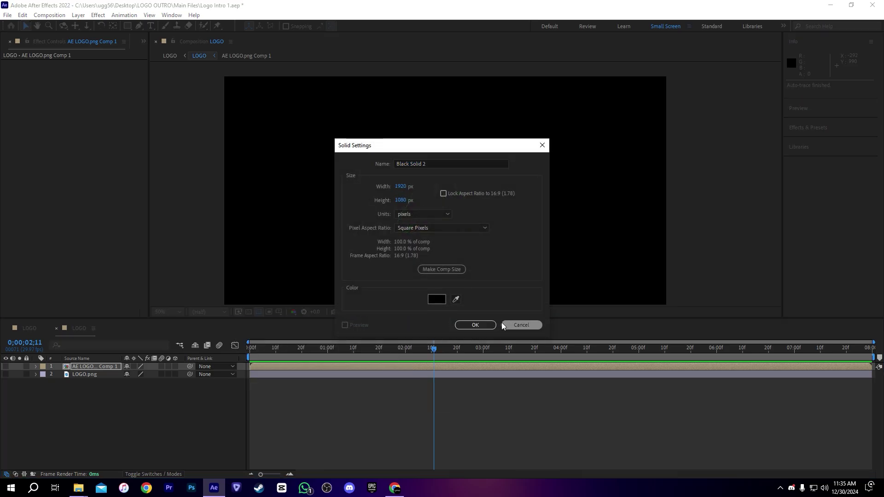
left_click(476, 325)
key("ctrl+space")
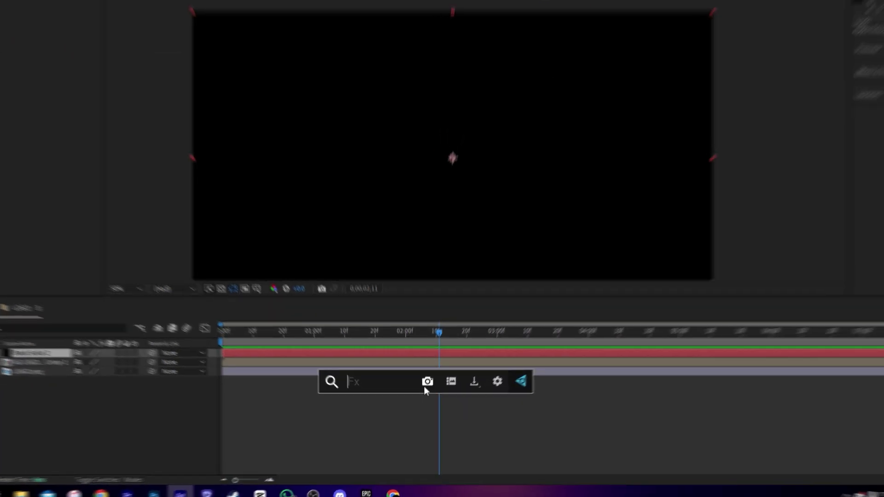
type("e")
left_click(384, 434)
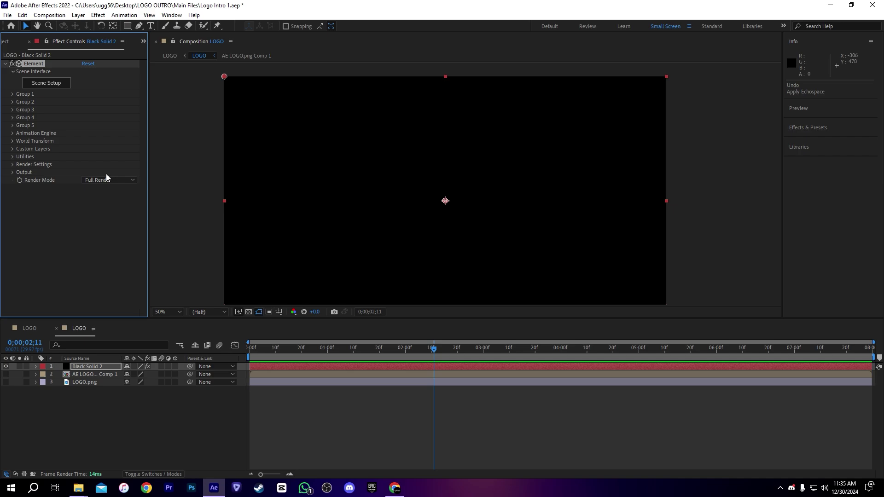
- Set Element's Output Multisampling to 32
left_click(12, 172)
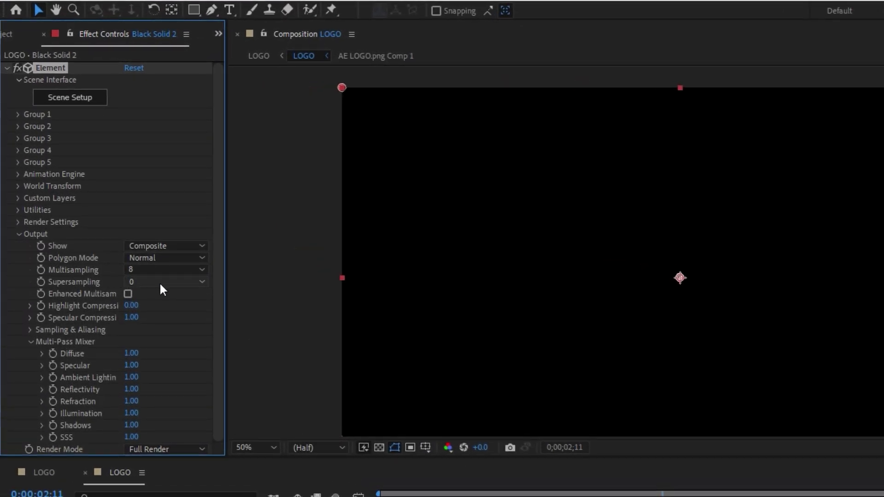
left_click(174, 270)
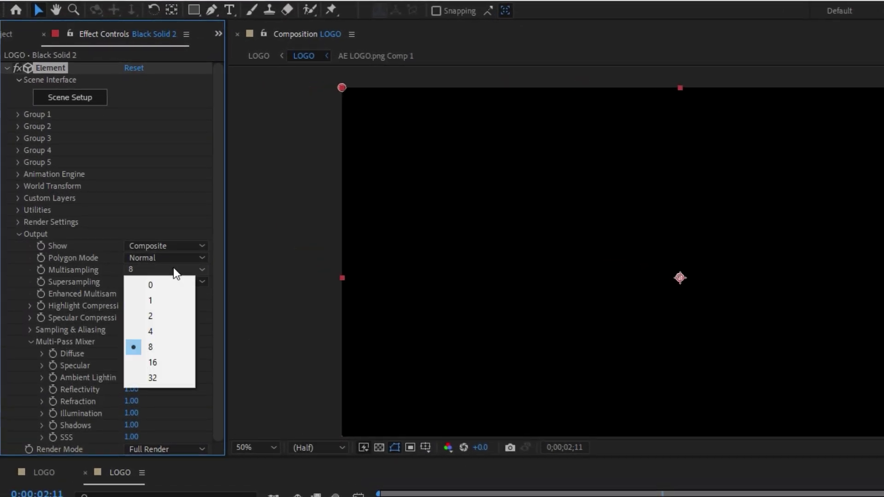
left_click(156, 376)
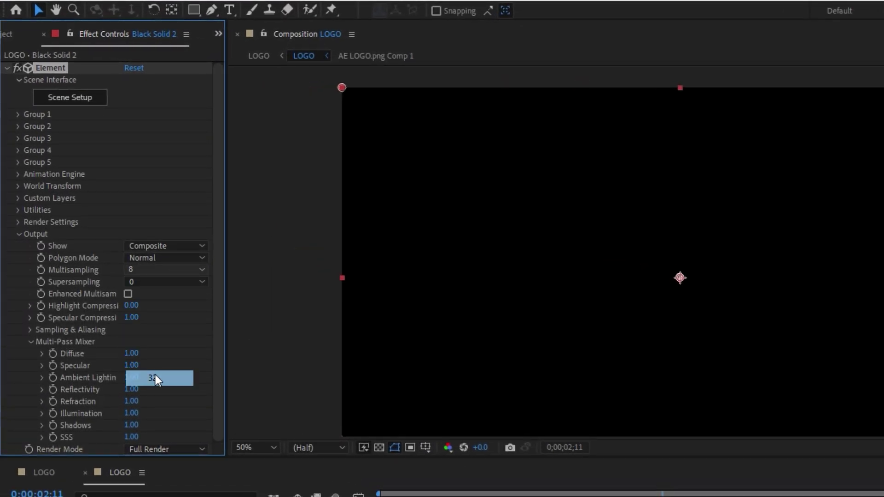
left_click(151, 258)
left_click(151, 244)
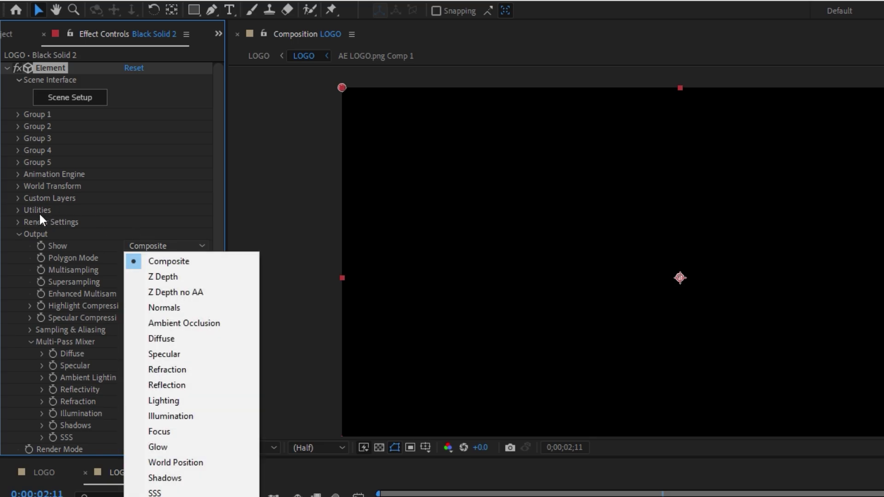
left_click(20, 228)
left_click(19, 233)
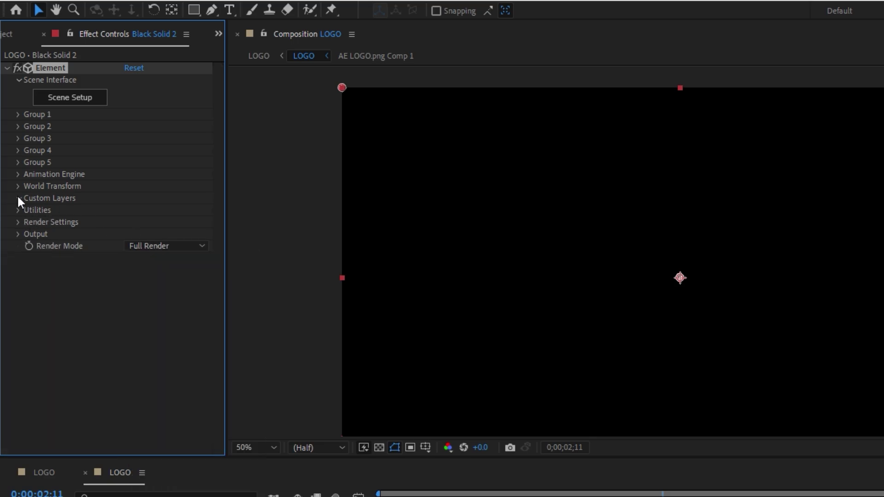
- Set Custom Text and Masks Path Layer 1 to AE LOGO.png Comp 1, then enter Scene Setup
left_click(18, 198)
left_click(31, 210)
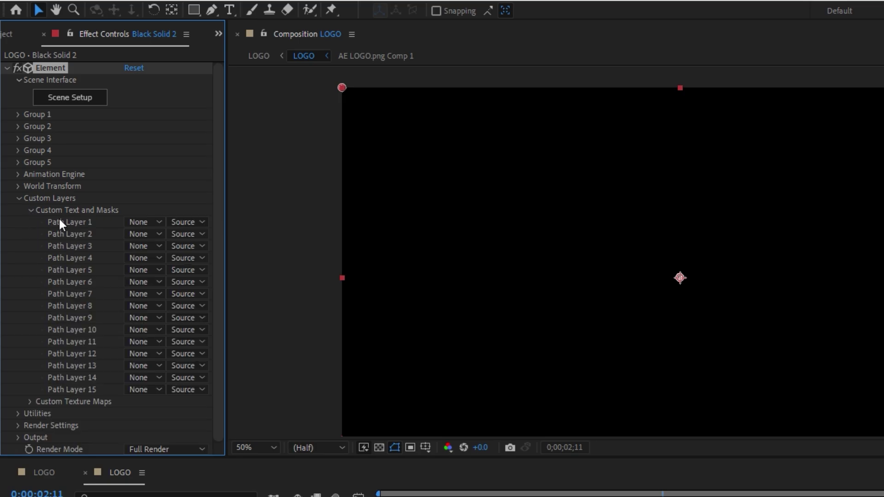
left_click(146, 223)
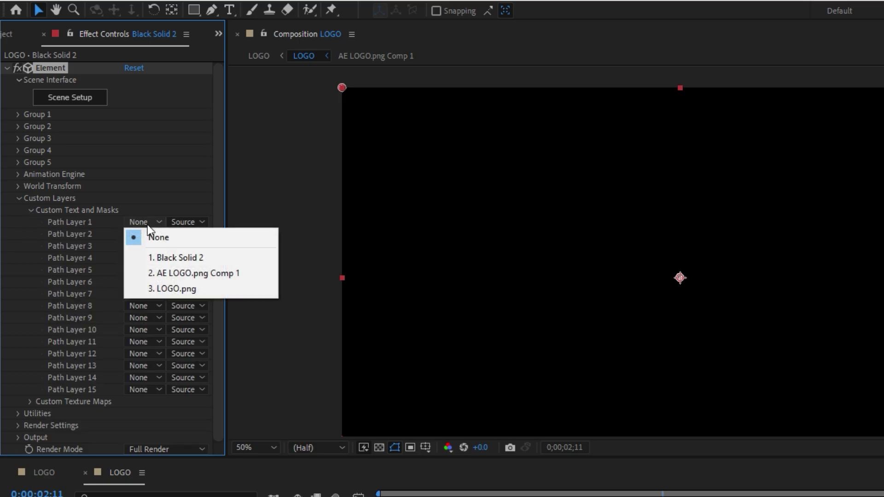
left_click(186, 276)
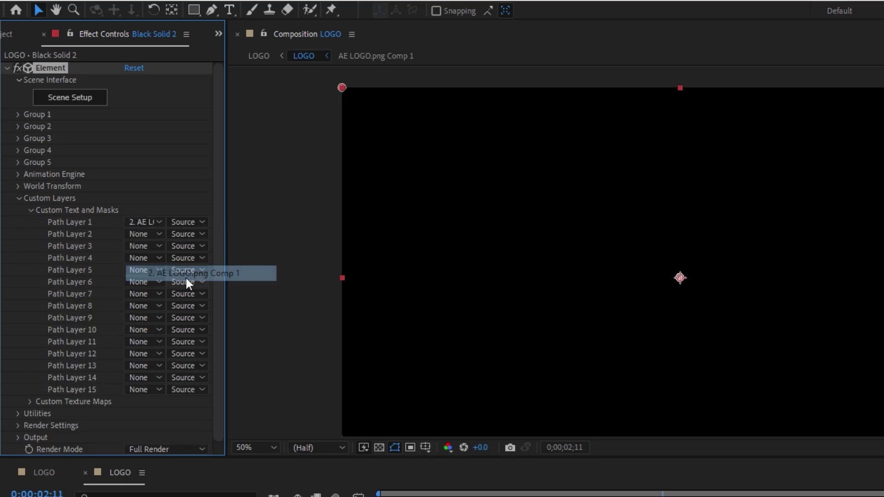
left_click(21, 201)
left_click(59, 102)
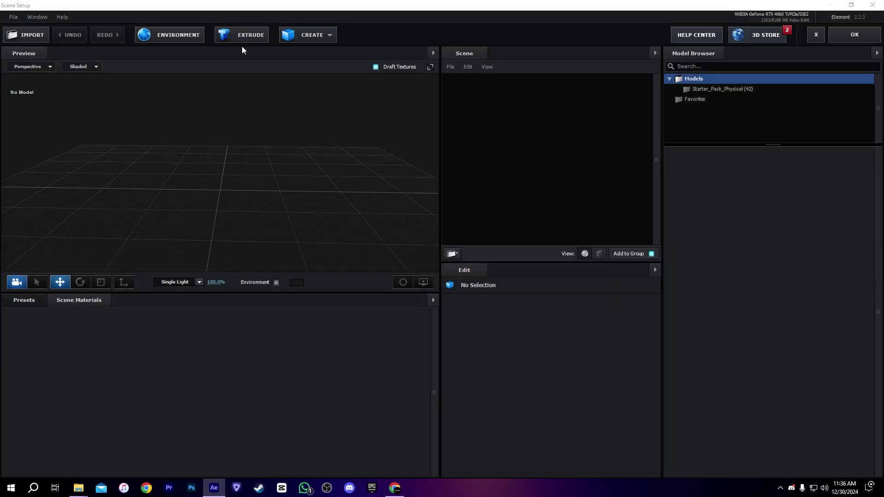
- Extrude the AE logo into 3D and set Bevel Copies to 2
left_click(246, 39)
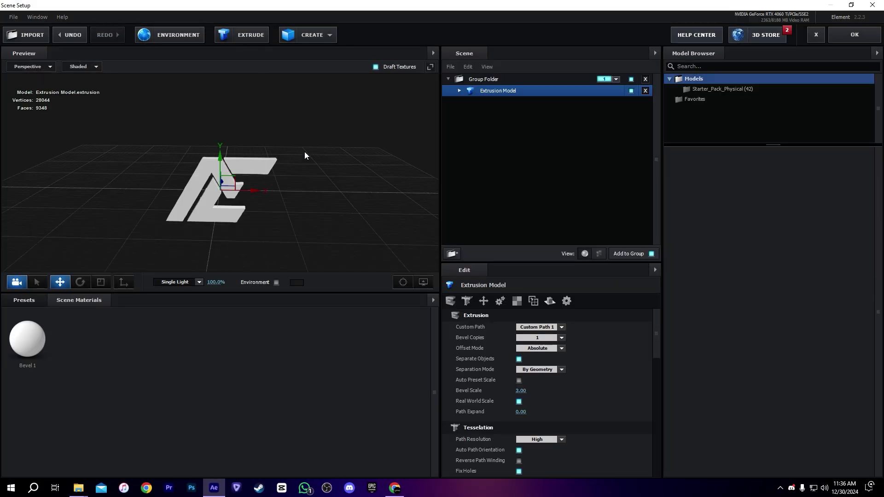
left_click_drag(305, 151, 433, 226)
left_click(562, 337)
left_click(488, 114)
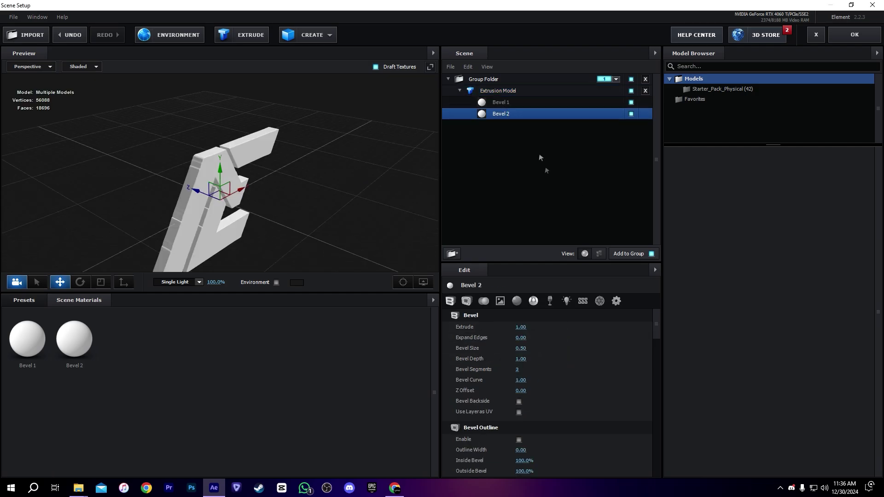
- Enlarge the second bevel's size and edges, and slightly reduce the logo path's expansion
key("Up")
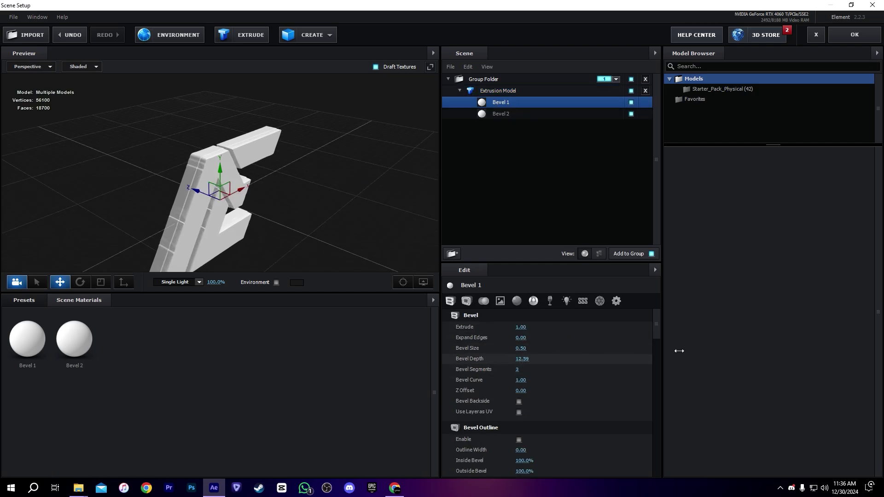
key("Down")
left_click_drag(594, 348, 612, 346)
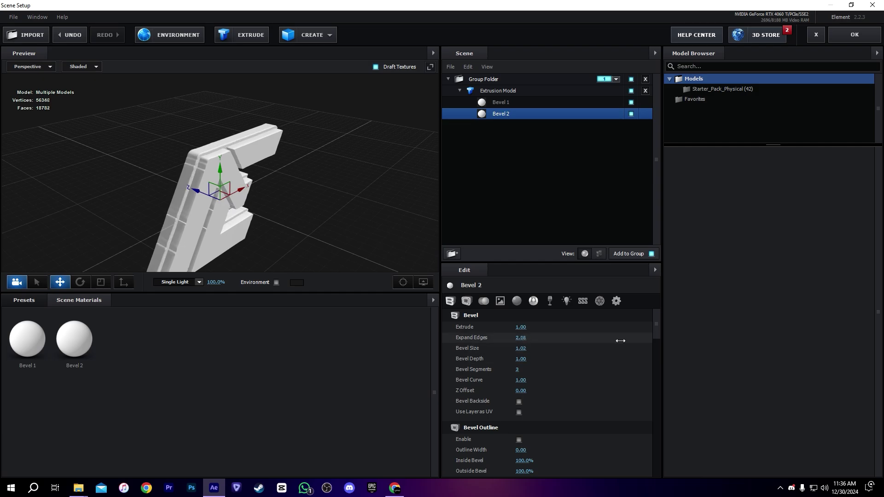
left_click_drag(502, 334, 528, 351)
left_click(178, 203)
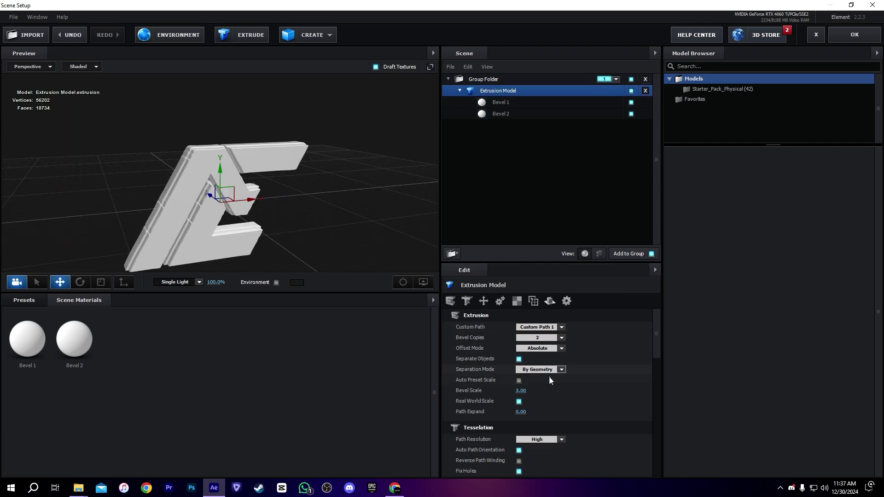
left_click_drag(521, 412, 384, 388)
- Apply the metal_rough Metal preset to the first bevel material
left_click_drag(323, 213, 277, 216)
left_click(247, 255)
left_click(24, 300)
left_click(46, 383)
scroll(366, 388, "down", 1)
left_click(358, 387)
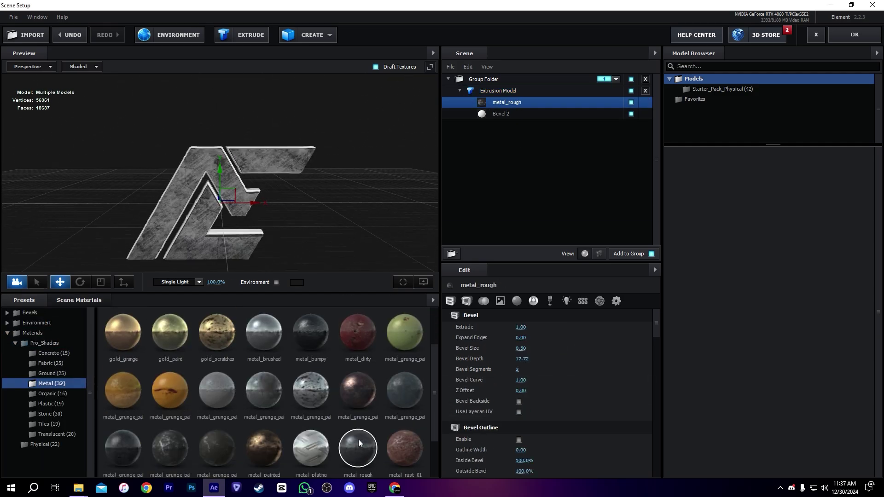
scroll(294, 414, "up", 1)
scroll(565, 388, "down", 5)
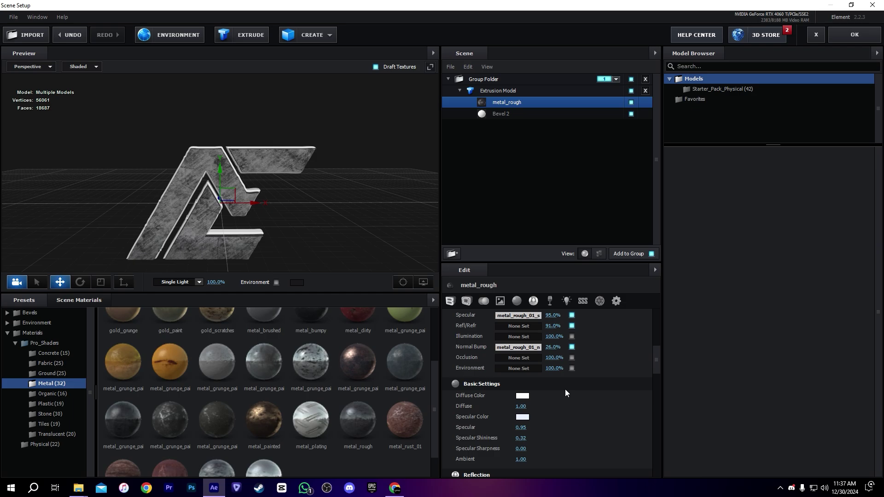
- Tint the metal_rough material blue
left_click(522, 359)
scroll(576, 389, "up", 2)
scroll(575, 389, "down", 2)
left_click(522, 381)
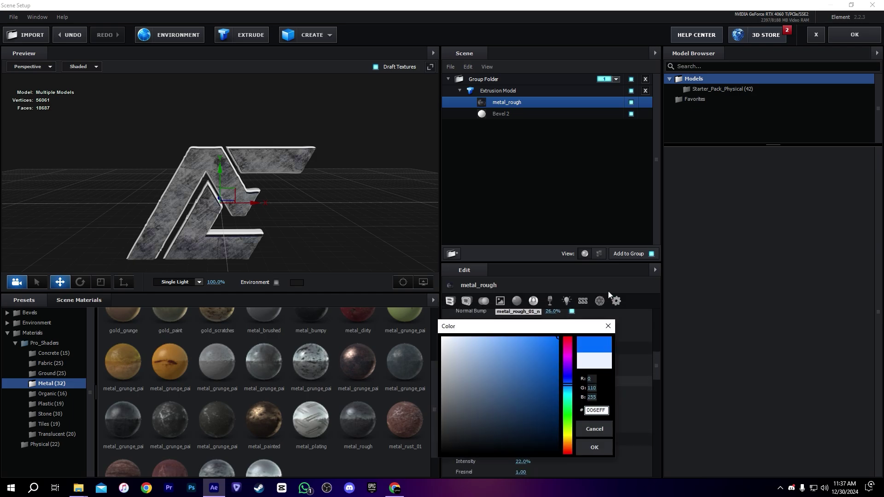
scroll(522, 389, "down", 2)
left_click(522, 387)
left_click(565, 396)
left_click(565, 379)
left_click(551, 355)
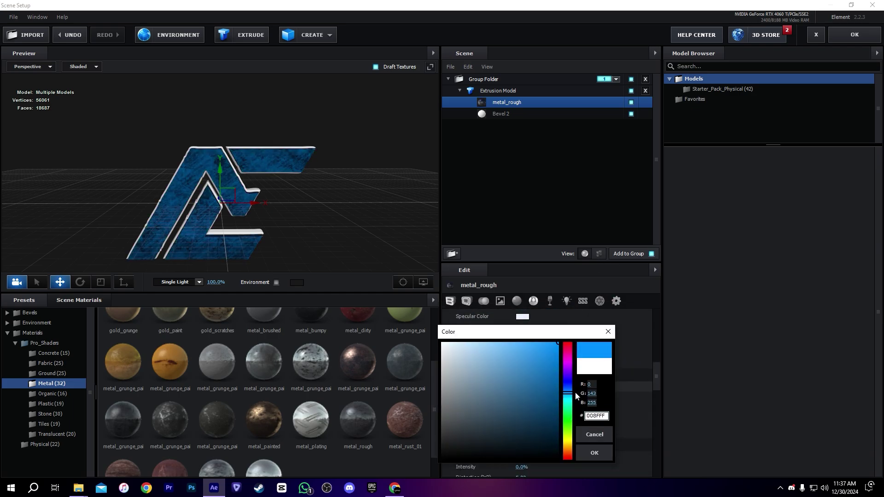
left_click(589, 450)
left_click_drag(258, 221, 276, 221)
- Give the second bevel the marble_11 Stone preset, replacing plastic_white_01
left_click(529, 114)
left_click_drag(221, 212, 174, 212)
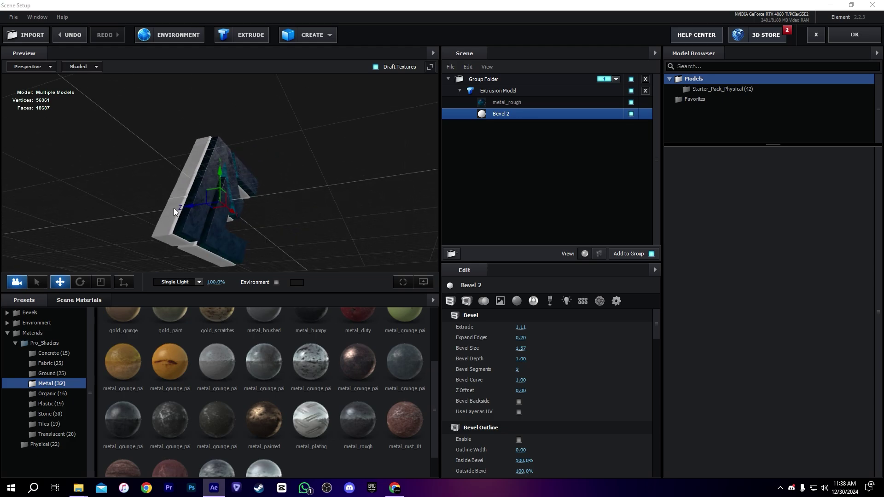
left_click(51, 404)
double_click(264, 455)
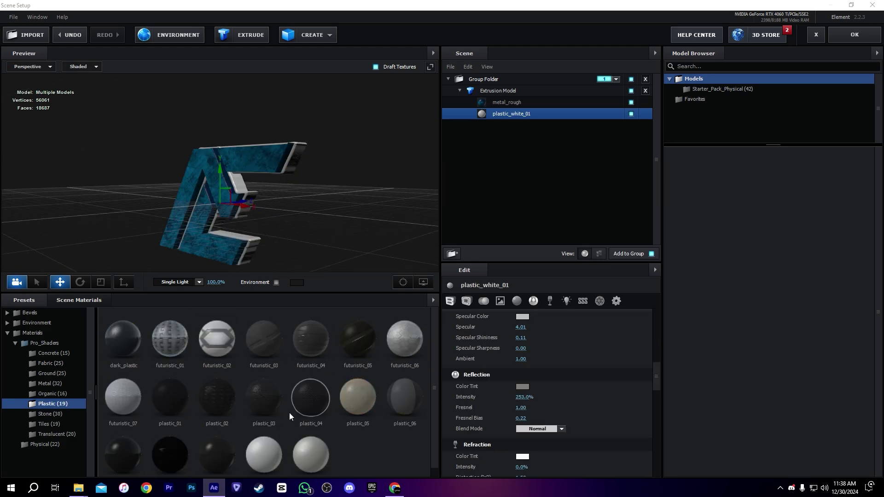
left_click(50, 414)
double_click(357, 396)
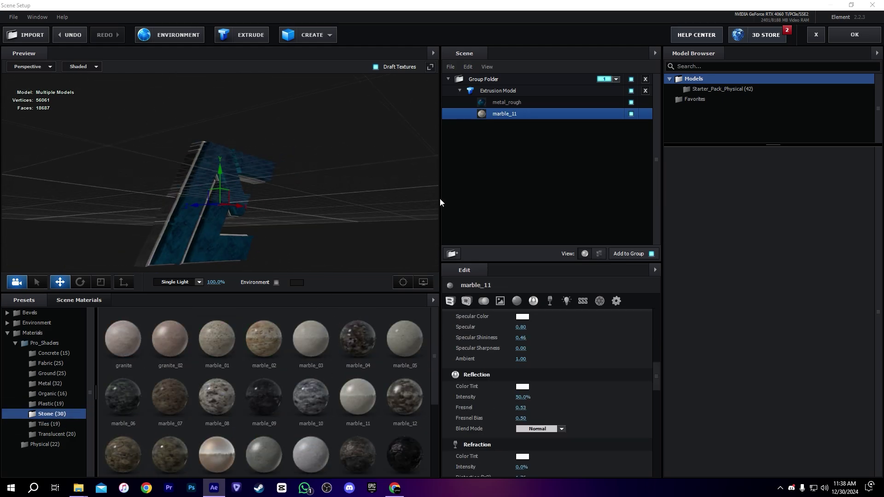
- Use the Roof environment at 109% brightness and 21% saturation
left_click(13, 344)
left_click(51, 343)
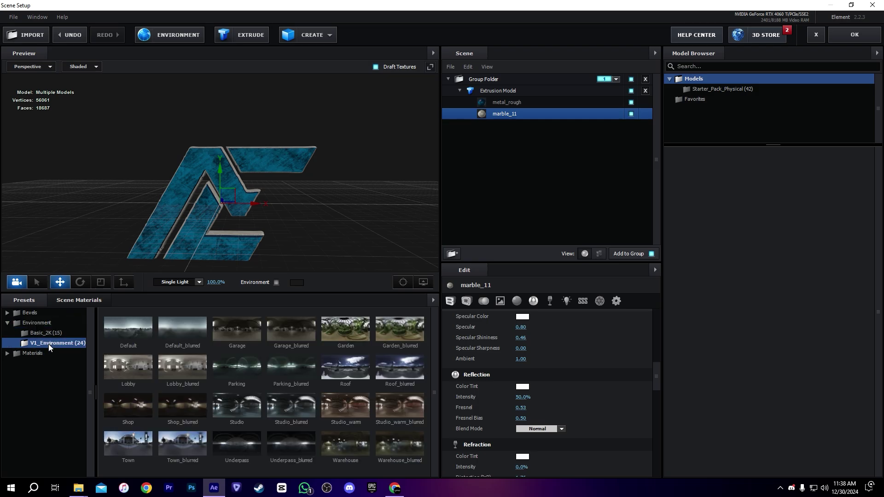
double_click(359, 372)
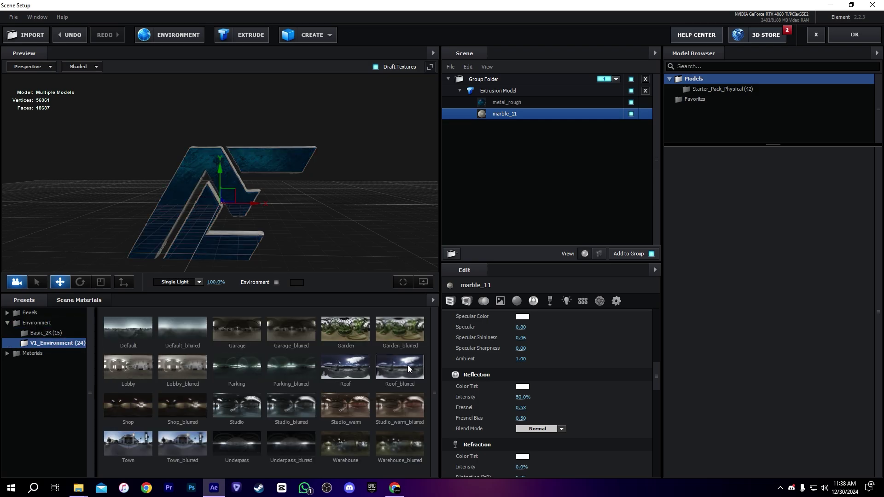
left_click(175, 29)
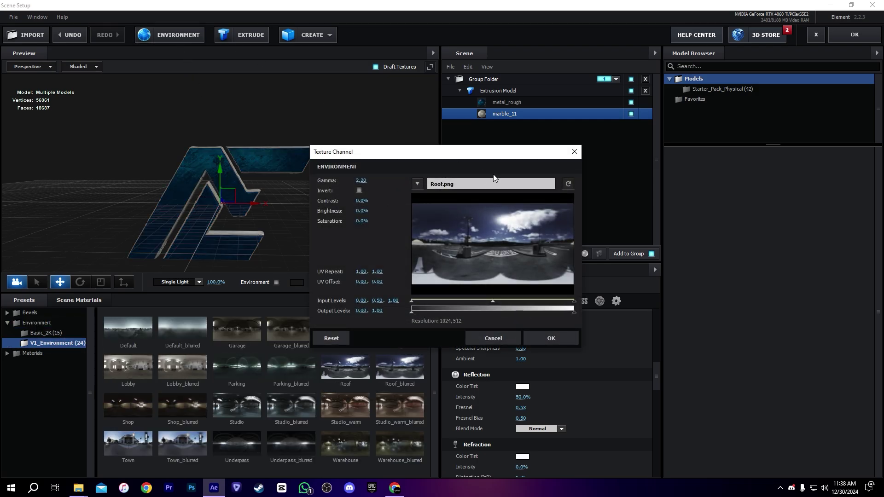
left_click_drag(363, 212, 629, 231)
left_click(551, 338)
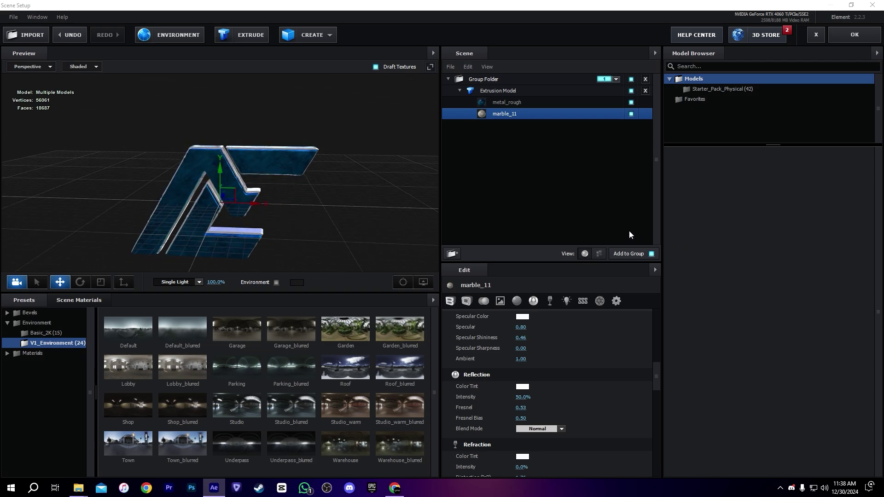
- Close Scene Setup, rewind, and scrub the main LOGO composition to preview the blue logo
left_click(864, 40)
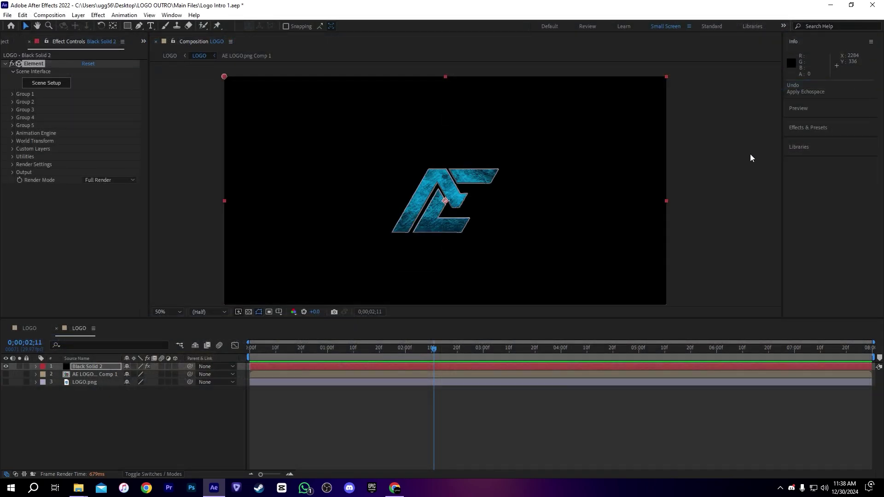
left_click(447, 359)
key("Home")
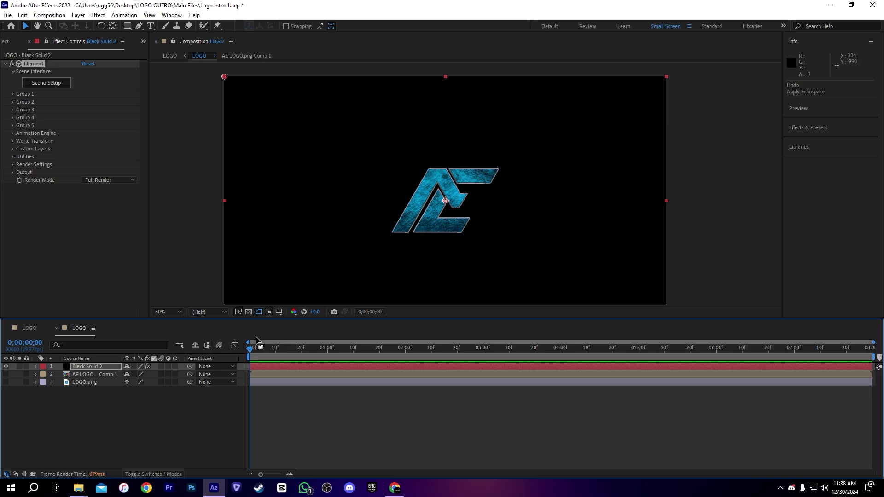
left_click(29, 328)
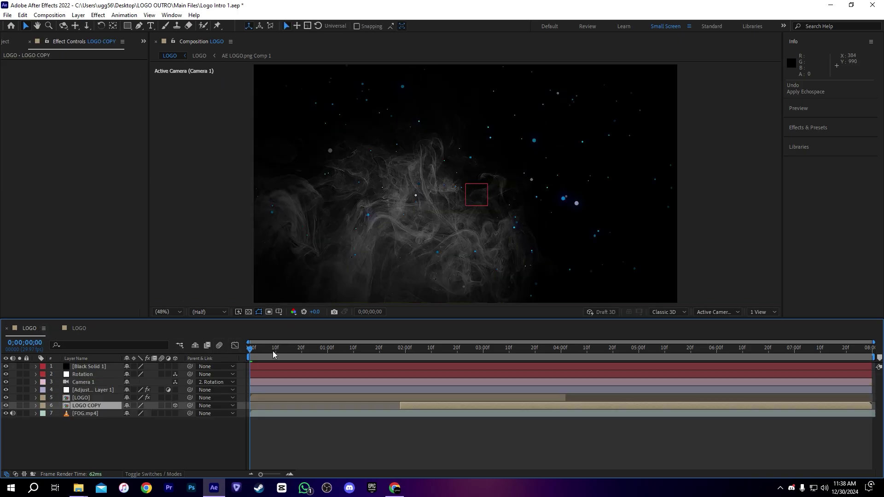
left_click_drag(266, 355, 577, 325)
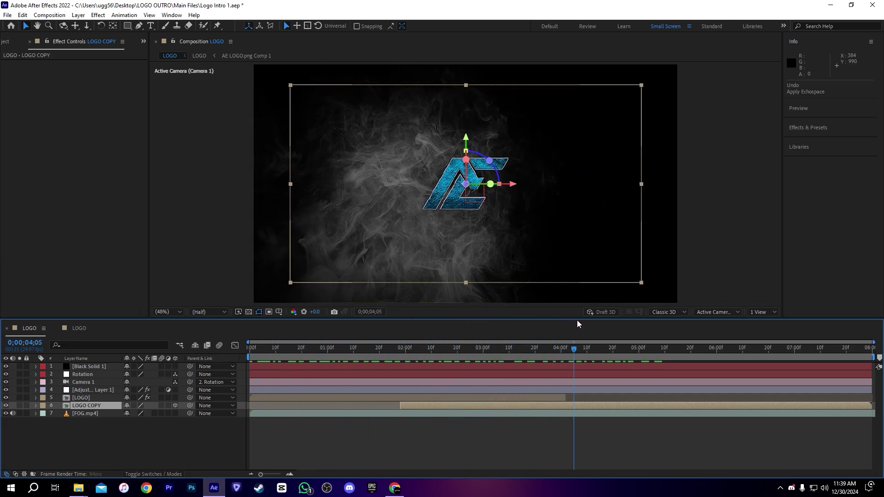
- Select FOG.mp4 and toggle its visibility to compare the scene with and without fog
left_click(260, 414)
left_click(6, 413)
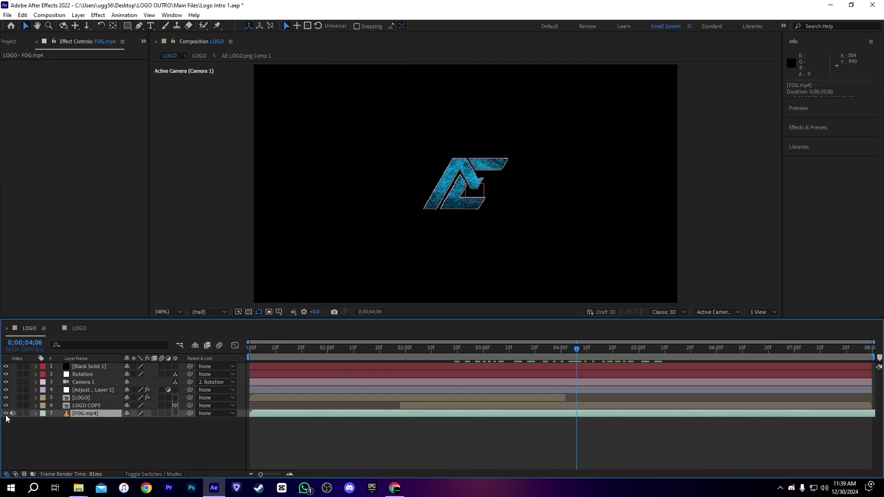
left_click(5, 414)
left_click(6, 414)
left_click(5, 414)
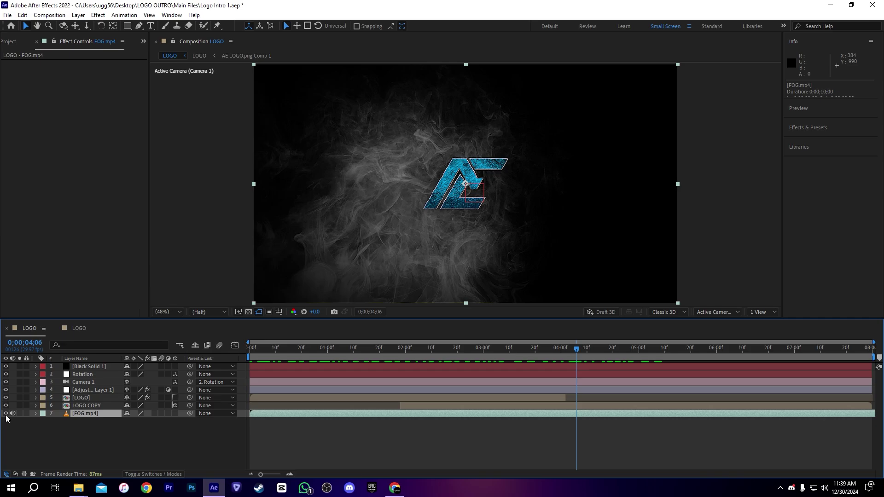
left_click(6, 413)
left_click(5, 413)
- Apply Hue/Saturation with Colorize at hue 216°, saturation 67, lightness -49
key("ctrl+space")
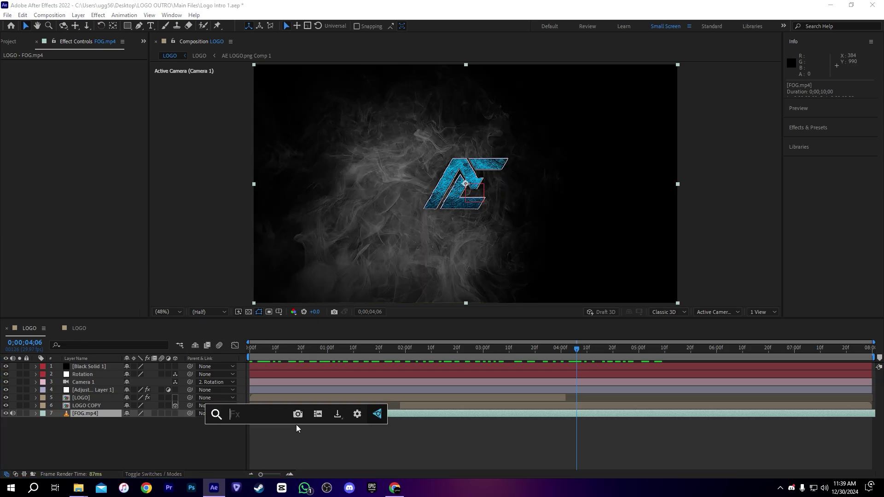
type("hu")
key("Return")
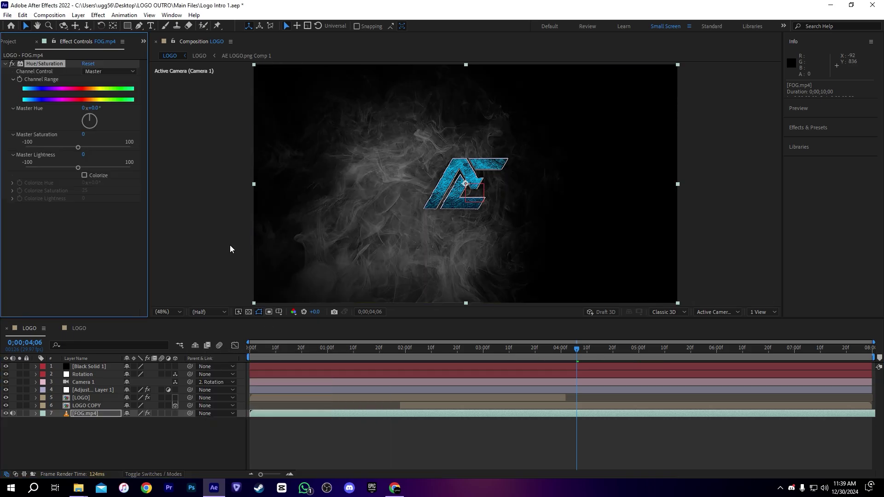
left_click(84, 176)
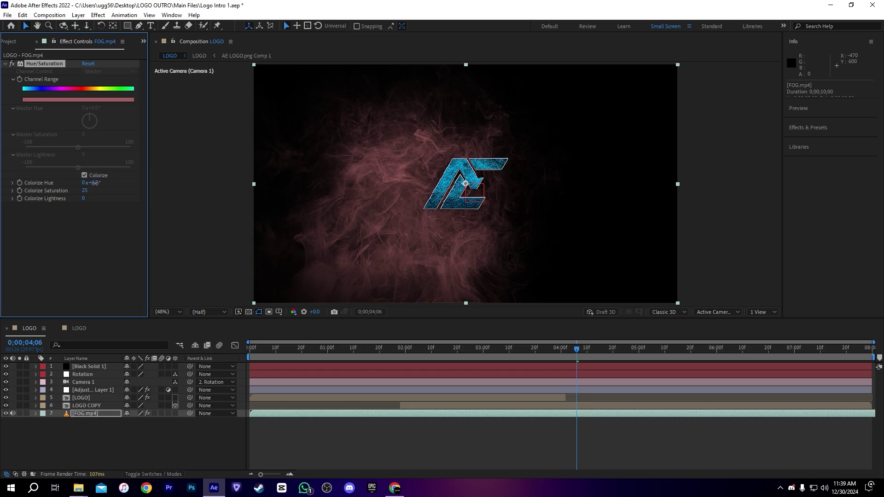
left_click_drag(94, 183, 164, 182)
left_click_drag(85, 198, 75, 200)
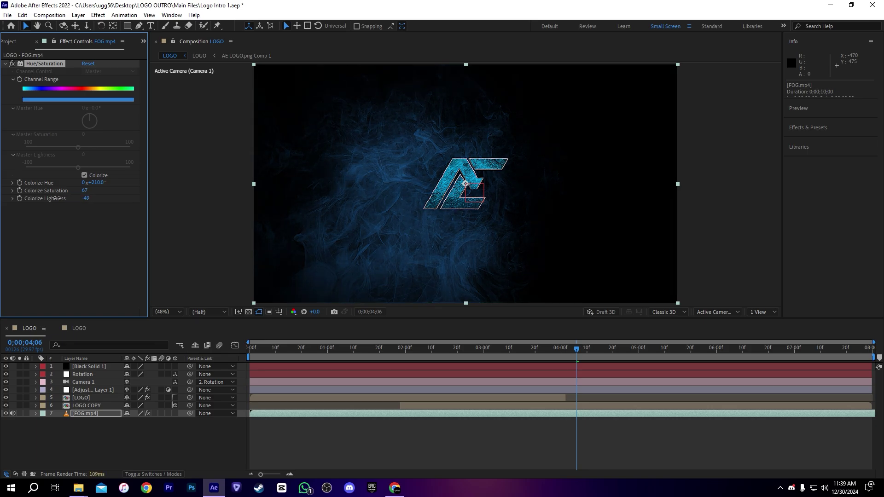
- Reset colorize lightness to 0 and add a Curves effect bent down to darken the fog
key("ctrl+z")
key("ctrl+space")
type("curves")
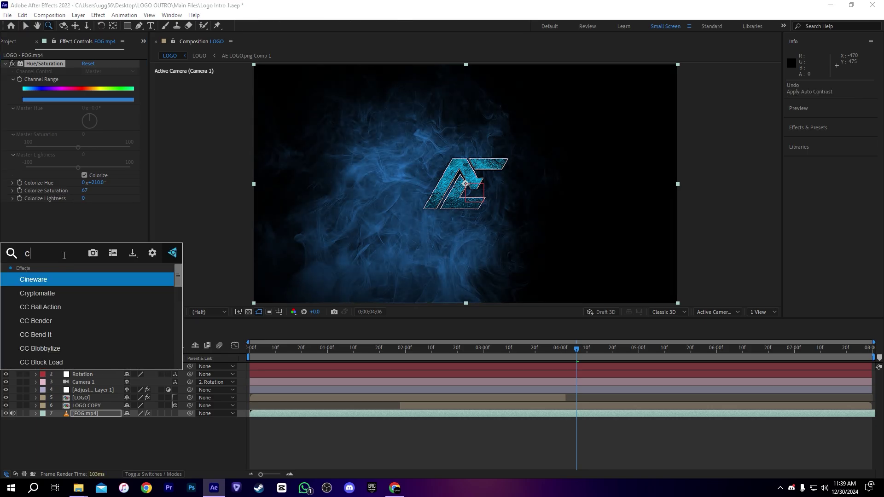
key("Return")
left_click_drag(56, 251, 62, 259)
left_click(354, 458)
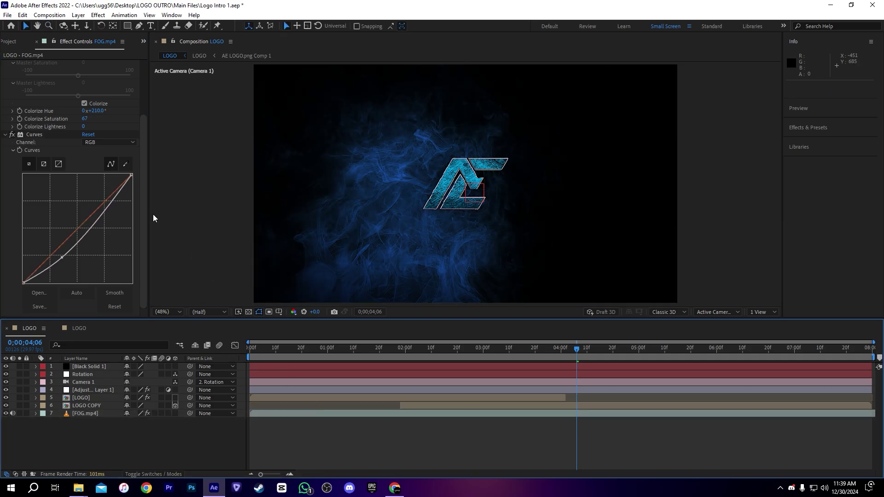
left_click_drag(108, 209, 102, 207)
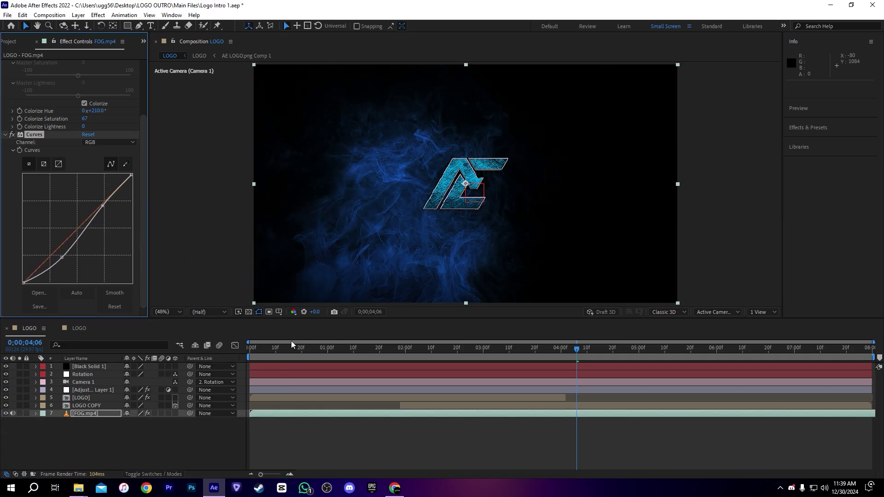
- Preview the darkened fog and duplicate the effect to deepen it further
left_click_drag(274, 348, 625, 343)
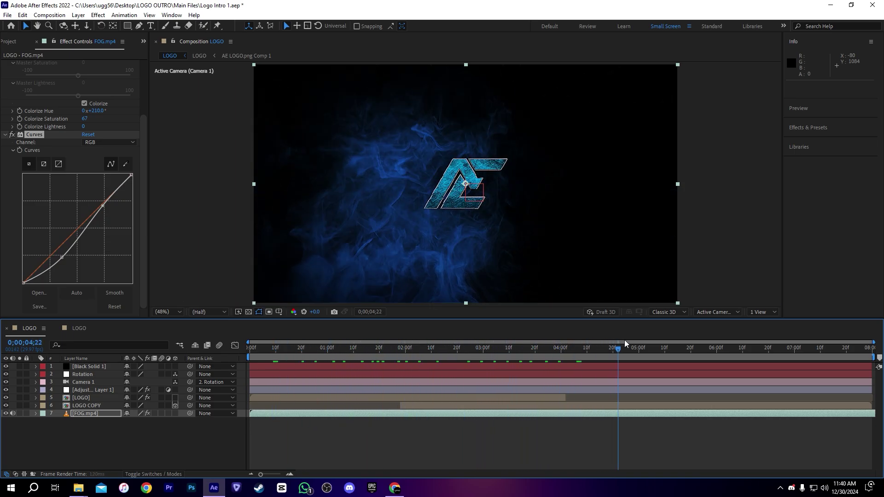
key("space")
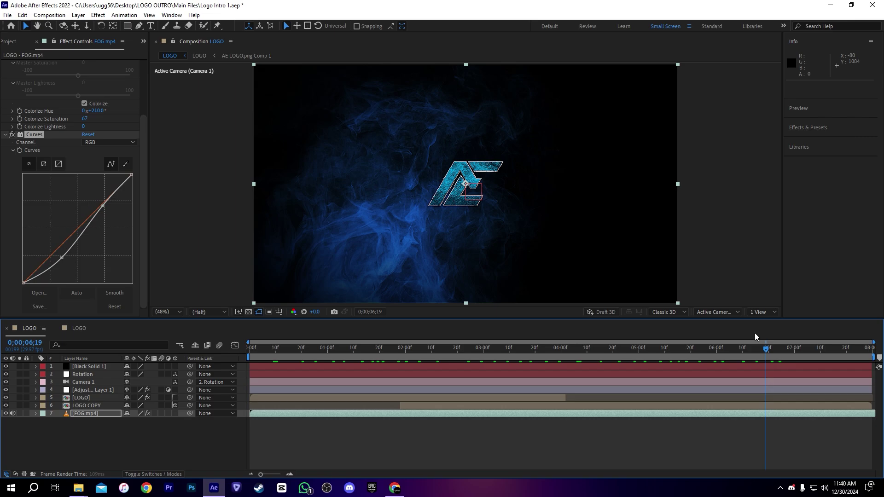
key("ctrl+d")
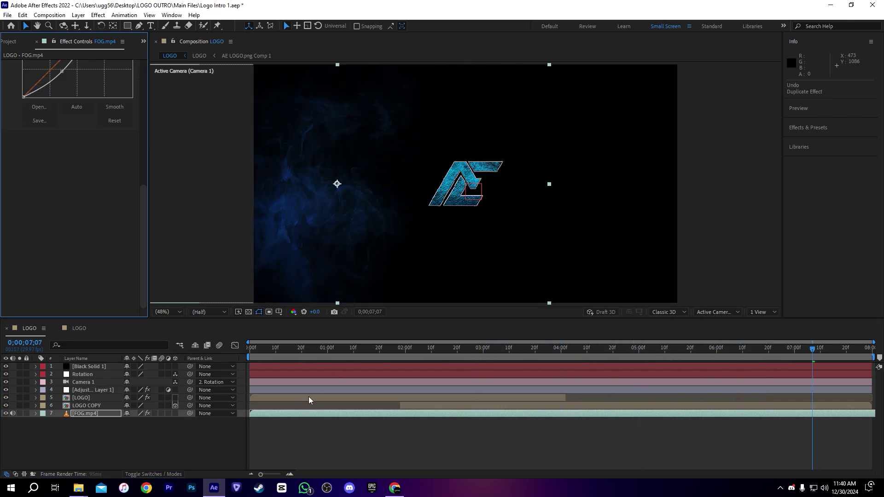
- Duplicate the fog layer, rotate the copy 180°, and move it right
left_click(288, 414)
key("ctrl+d")
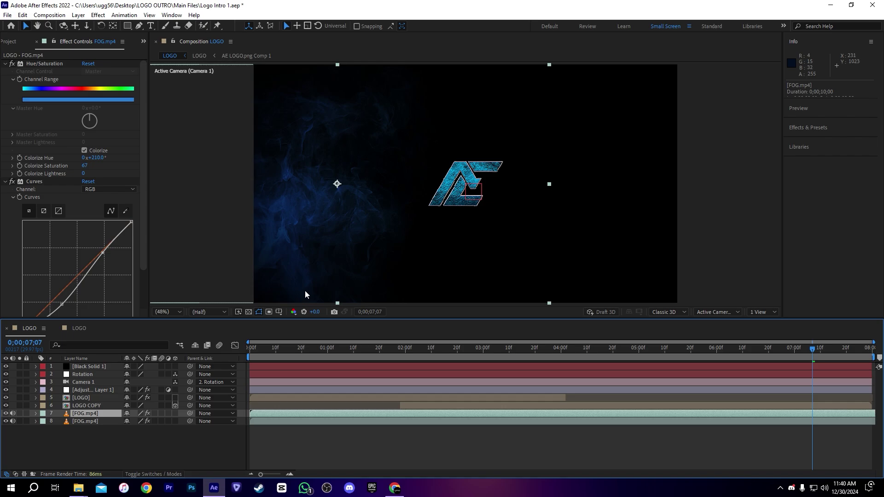
key("r")
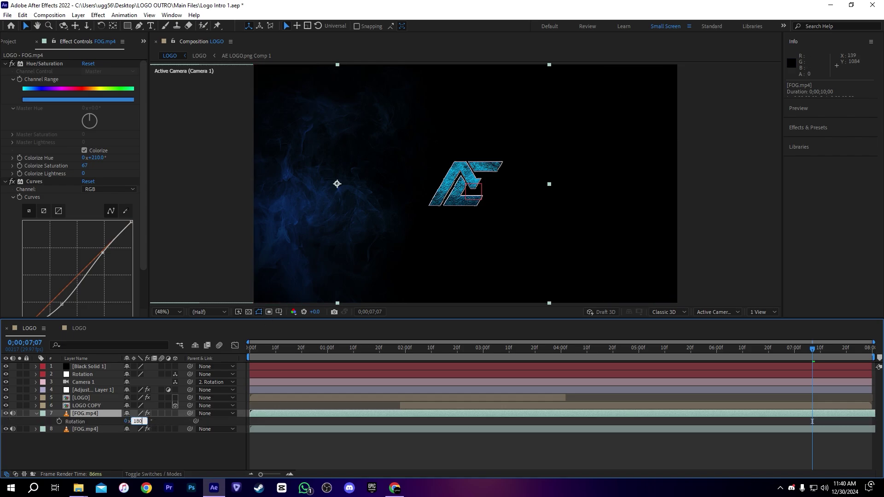
key("Return")
left_click(335, 256)
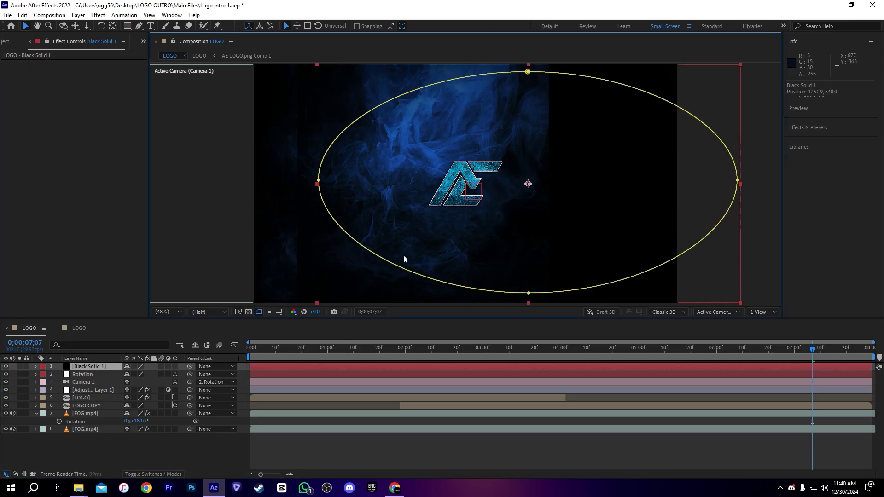
left_click(363, 413)
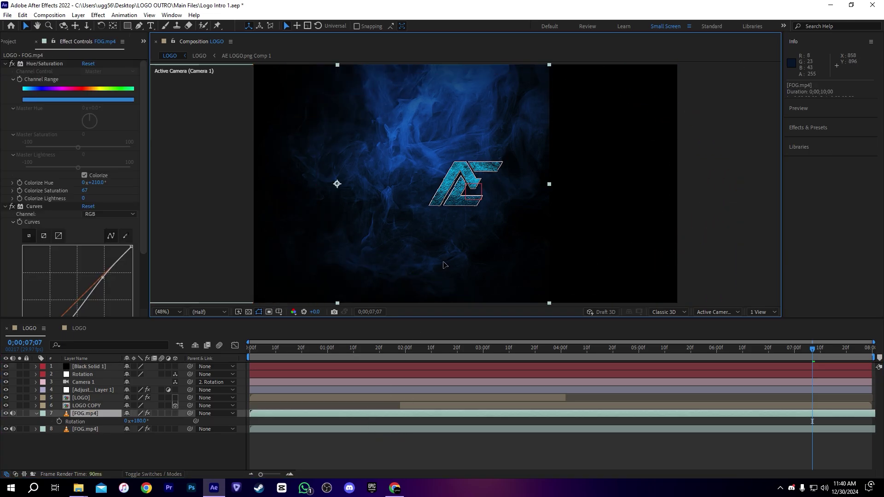
left_click_drag(502, 269, 641, 266)
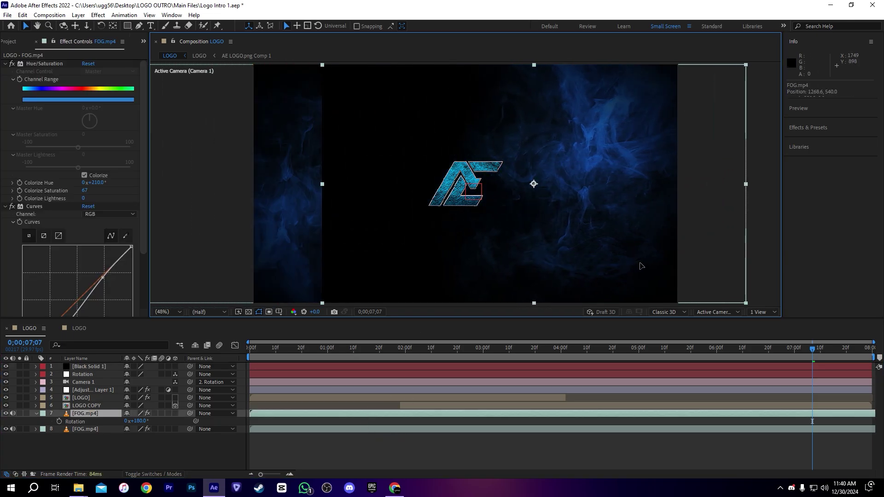
- Set the fog copy's blending mode to Add instead of Overlay and shift it further right
left_click(153, 474)
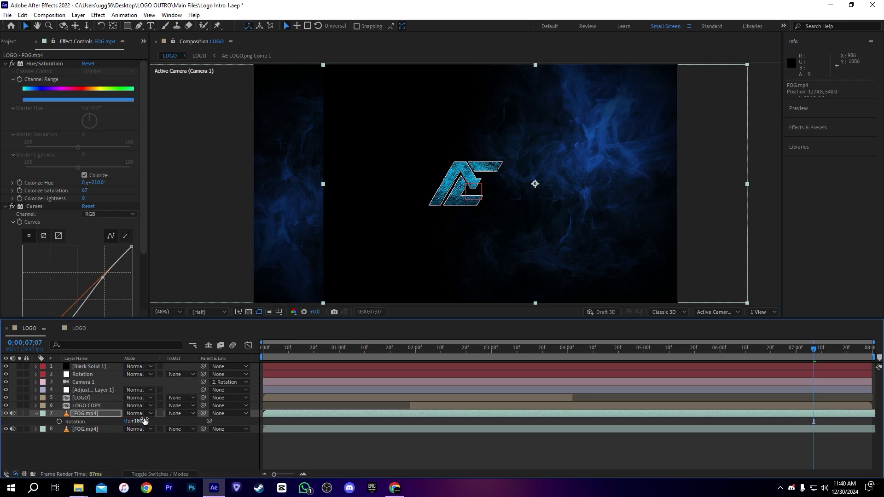
left_click(138, 414)
left_click(177, 178)
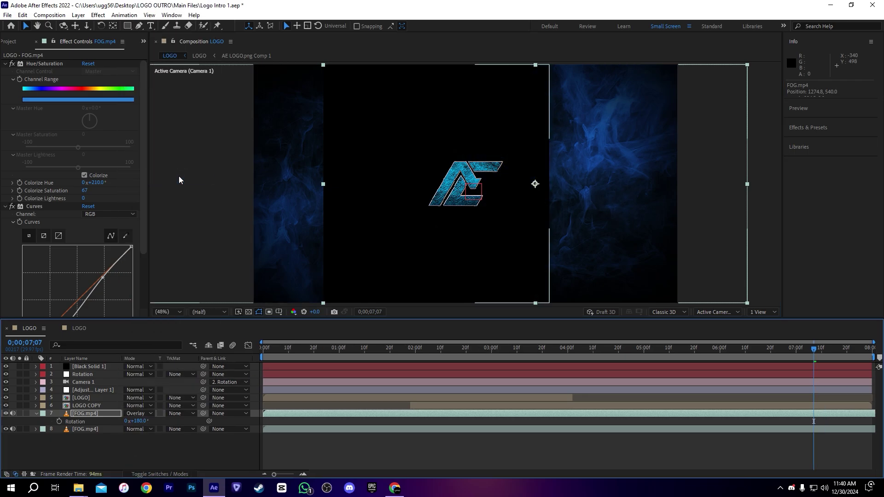
left_click(138, 408)
left_click(163, 103)
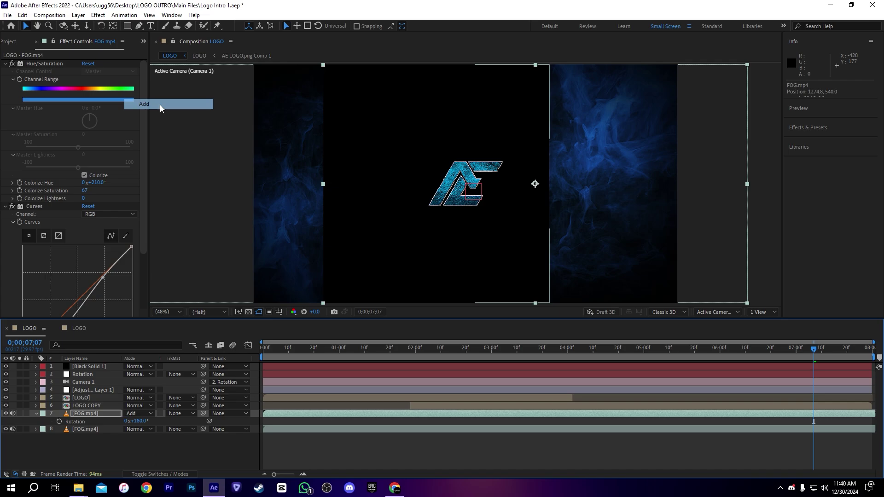
left_click_drag(619, 179, 676, 176)
- Scrub through the logo animation to review the mirrored fog background
left_click(375, 187)
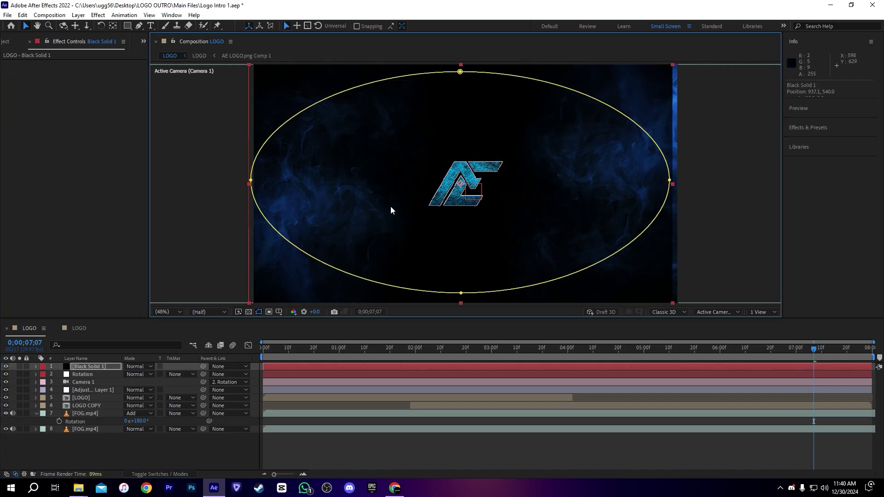
left_click(472, 429)
left_click_drag(288, 349, 495, 350)
left_click_drag(494, 492, 882, 493)
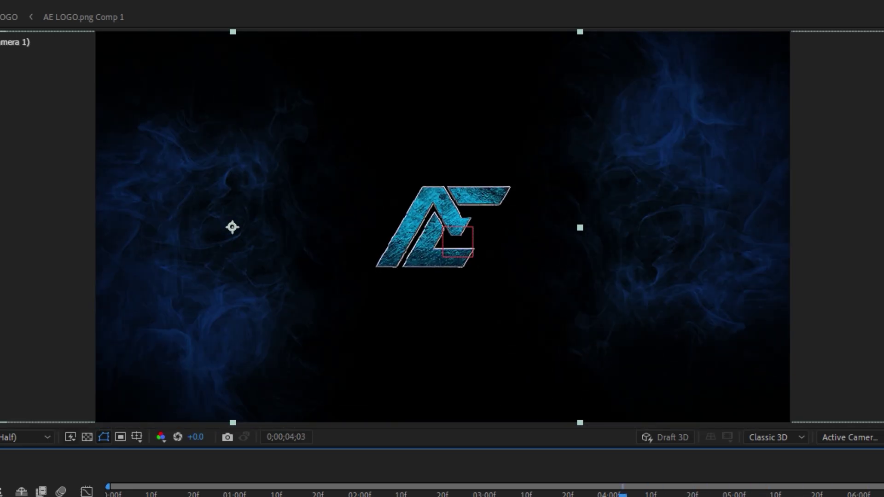
- Preview from the start, then change the composition frame rate from 29.97 to 60 fps
key("Home")
key("space")
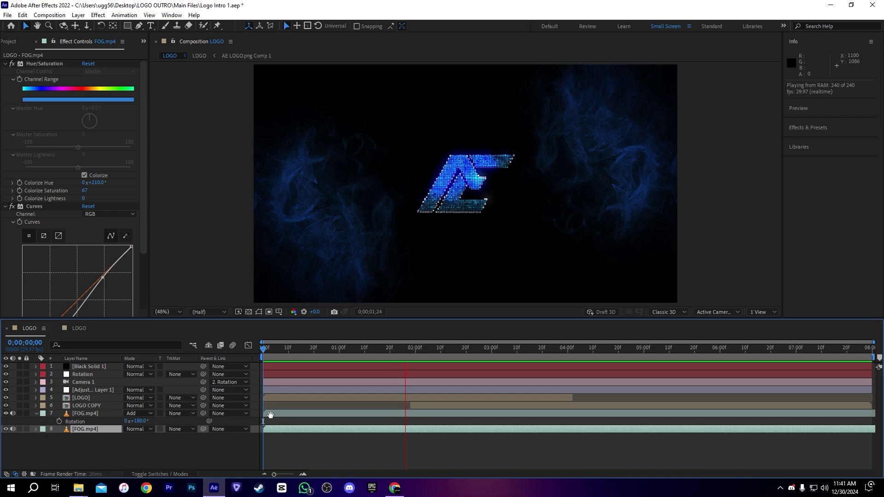
right_click(240, 463)
left_click(326, 359)
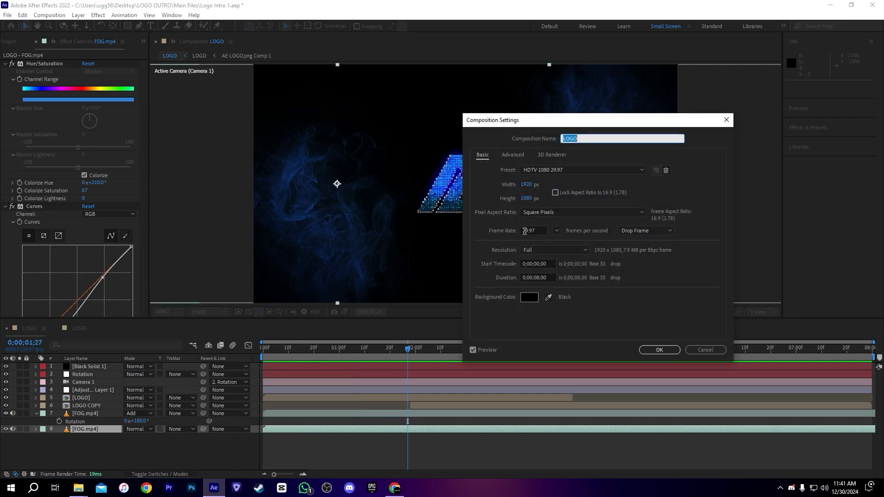
left_click(557, 231)
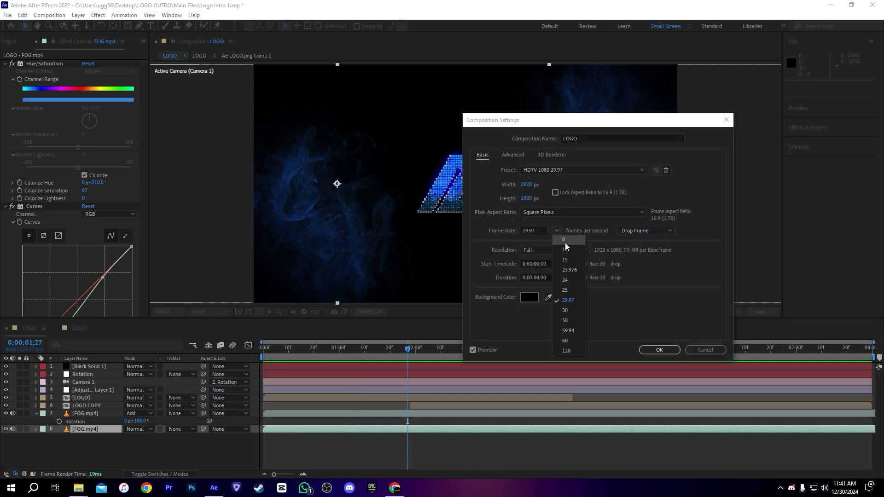
left_click(570, 343)
left_click(668, 352)
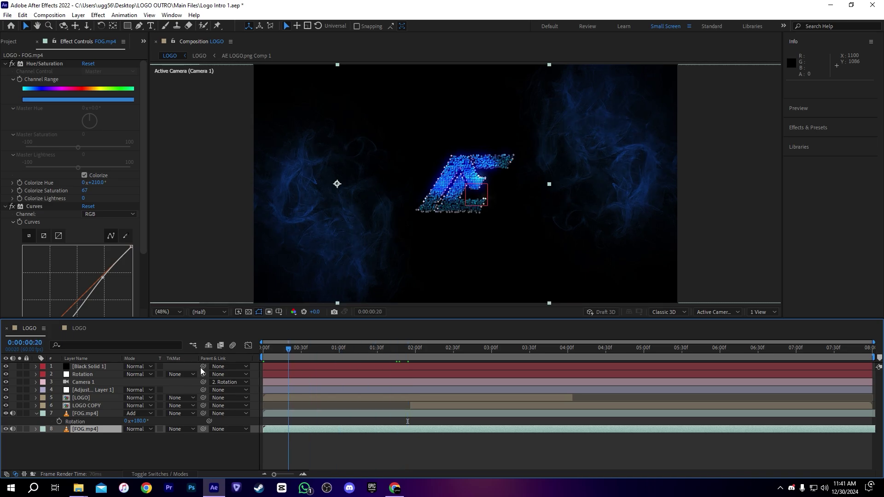
key("space")
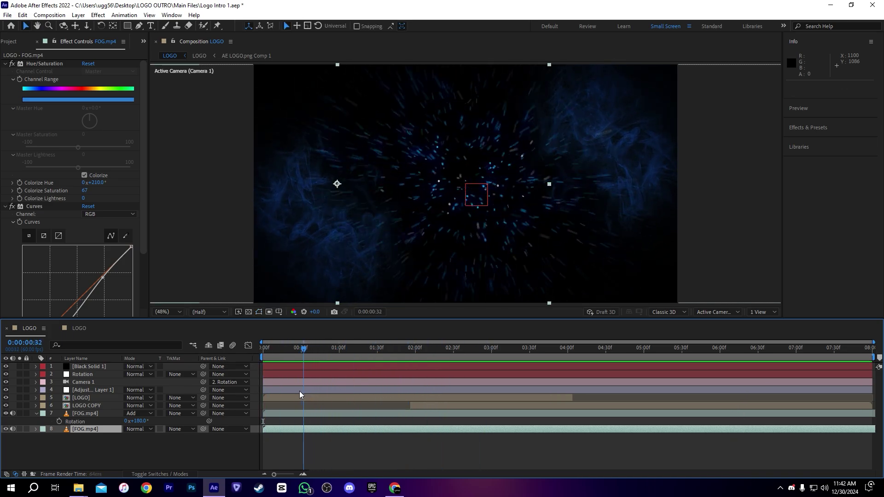
key("space")
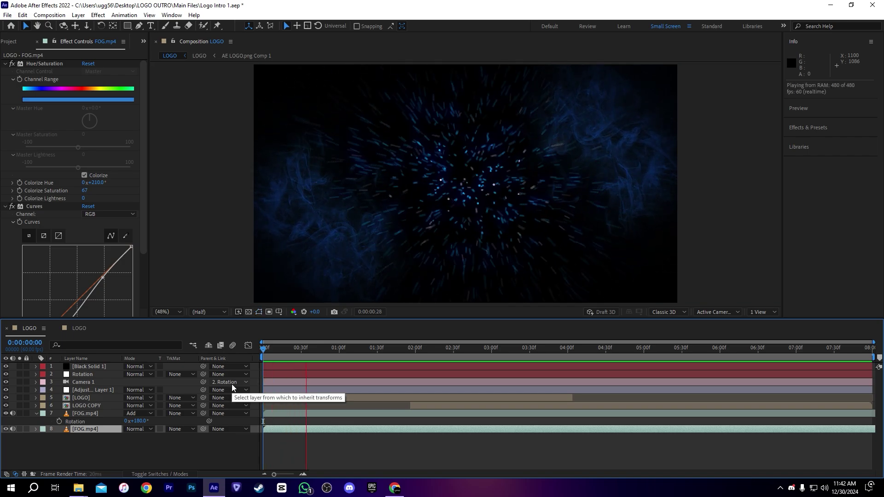